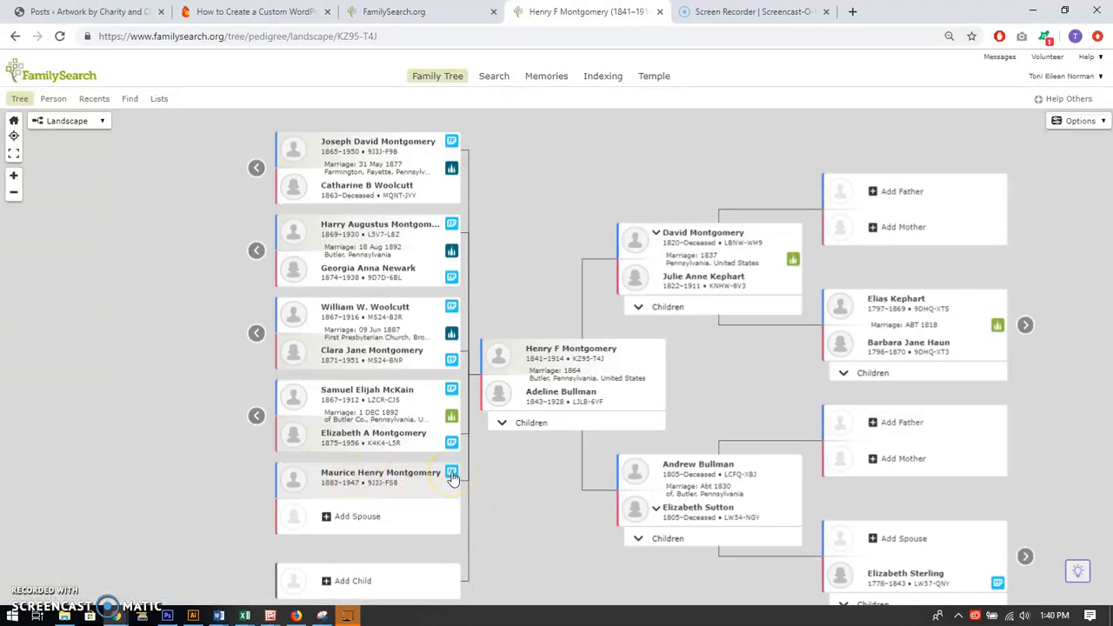
Open the full list of record hints for the last-listed son in the tree and review the suggested records
{"action": "left_click", "coordinate": [452, 475]}
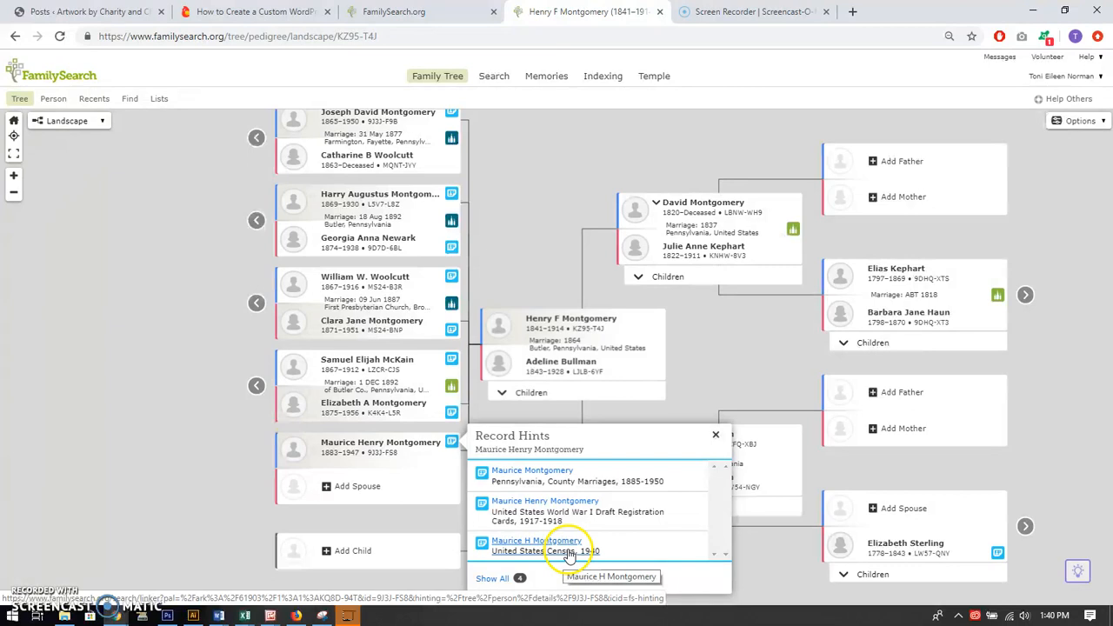
{"action": "left_click", "coordinate": [487, 579]}
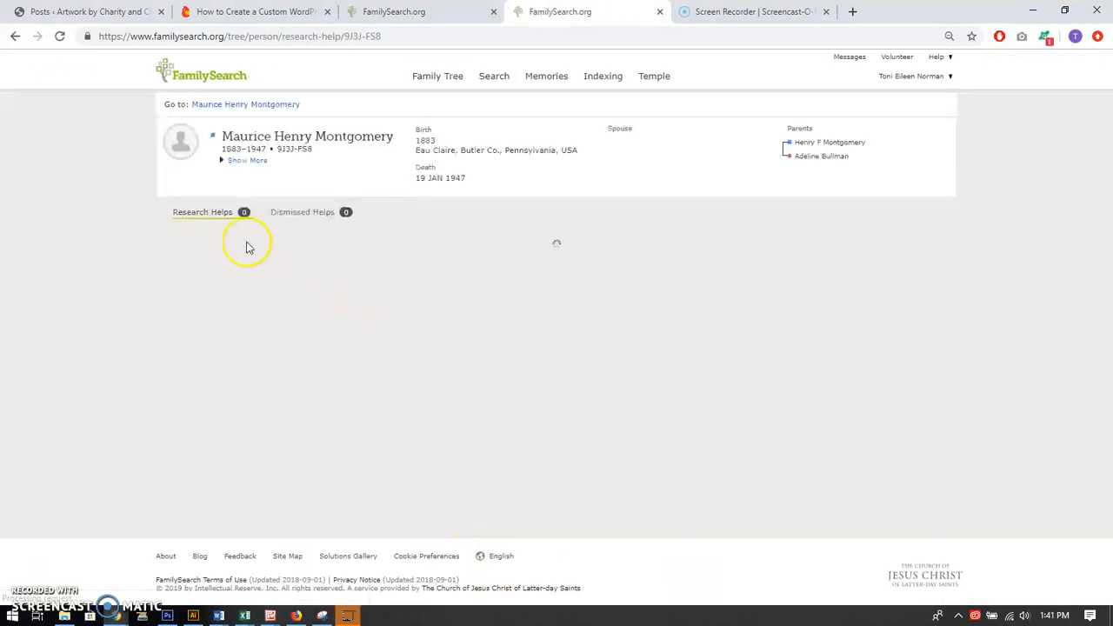
{"action": "scroll", "coordinate": [435, 356], "scroll_direction": "down", "scroll_amount": 2}
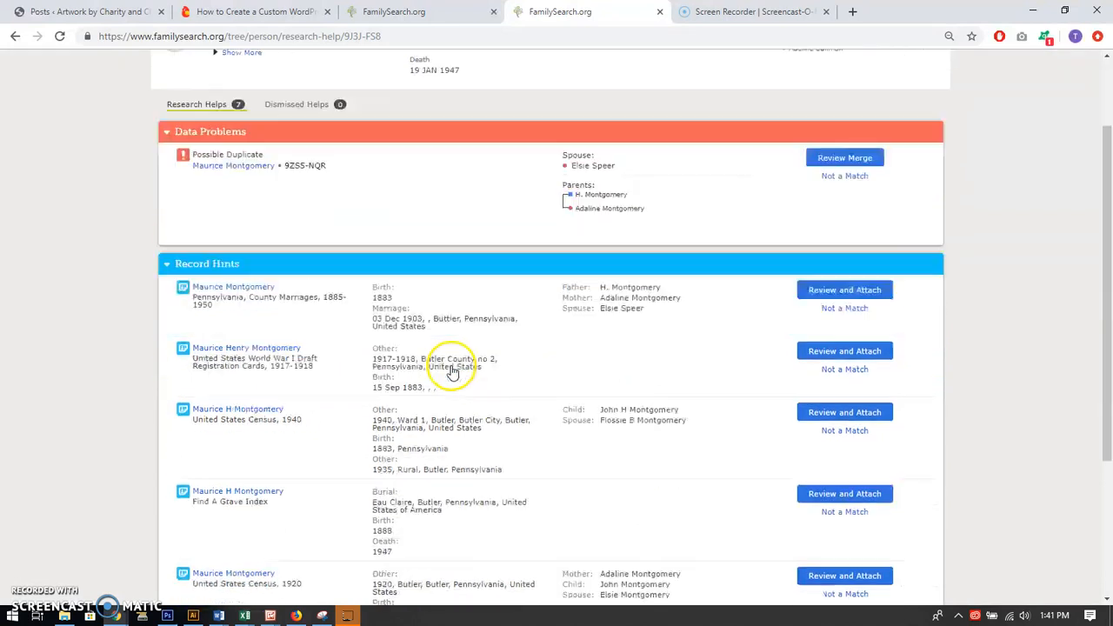
{"action": "scroll", "coordinate": [452, 391], "scroll_direction": "down", "scroll_amount": 2}
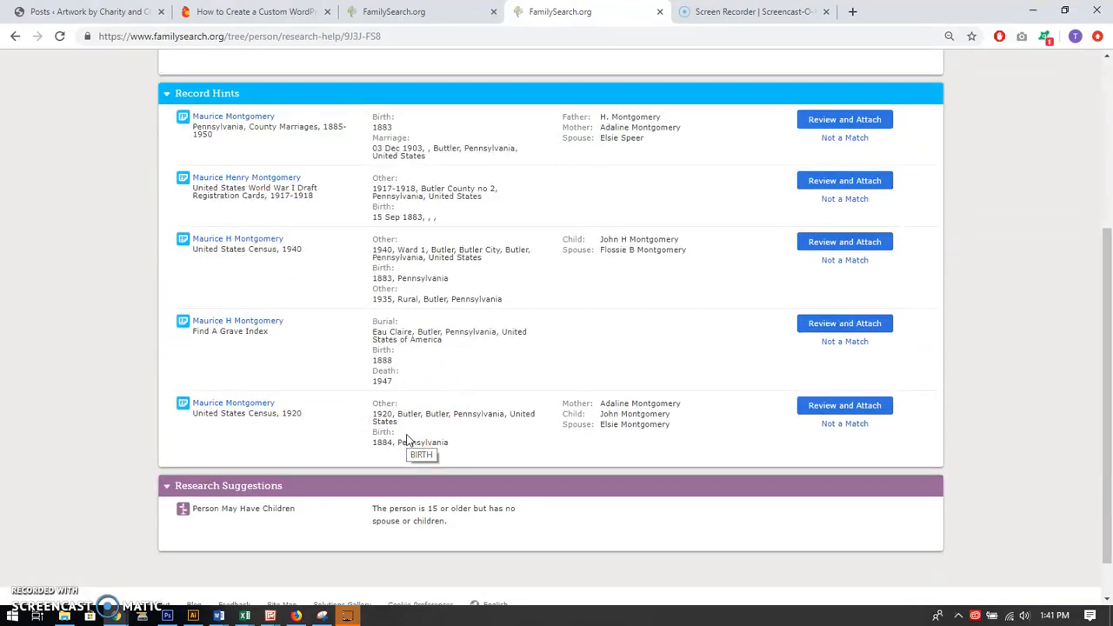
{"action": "scroll", "coordinate": [283, 375], "scroll_direction": "up", "scroll_amount": 1}
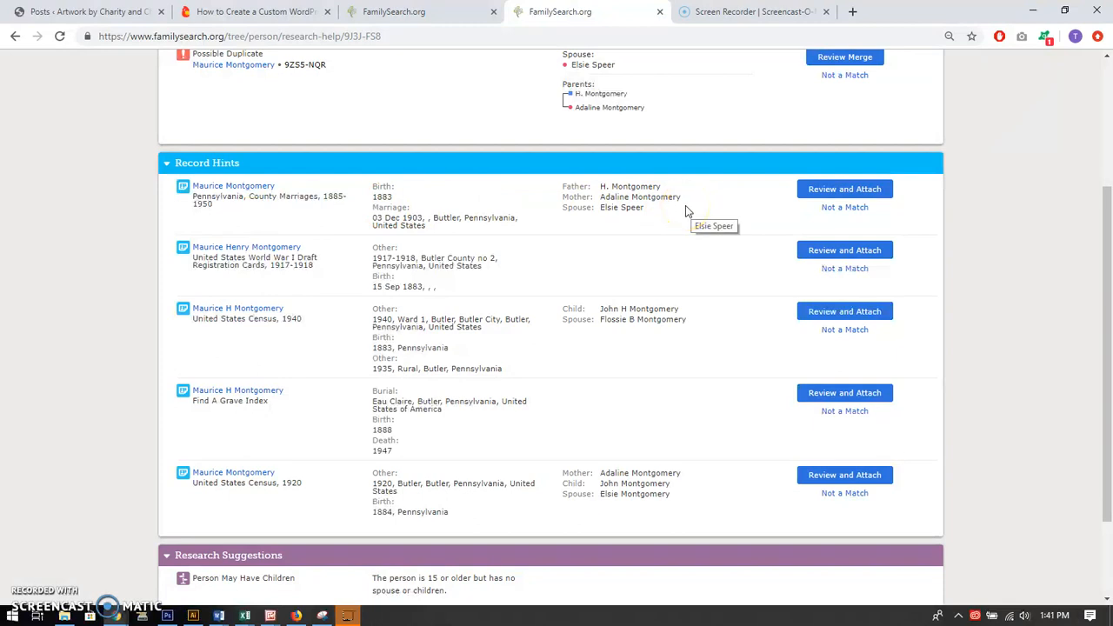
Attach the Pennsylvania, County Marriages, 1885-1950 record to the groom and to both of his parents
{"action": "left_click", "coordinate": [836, 192]}
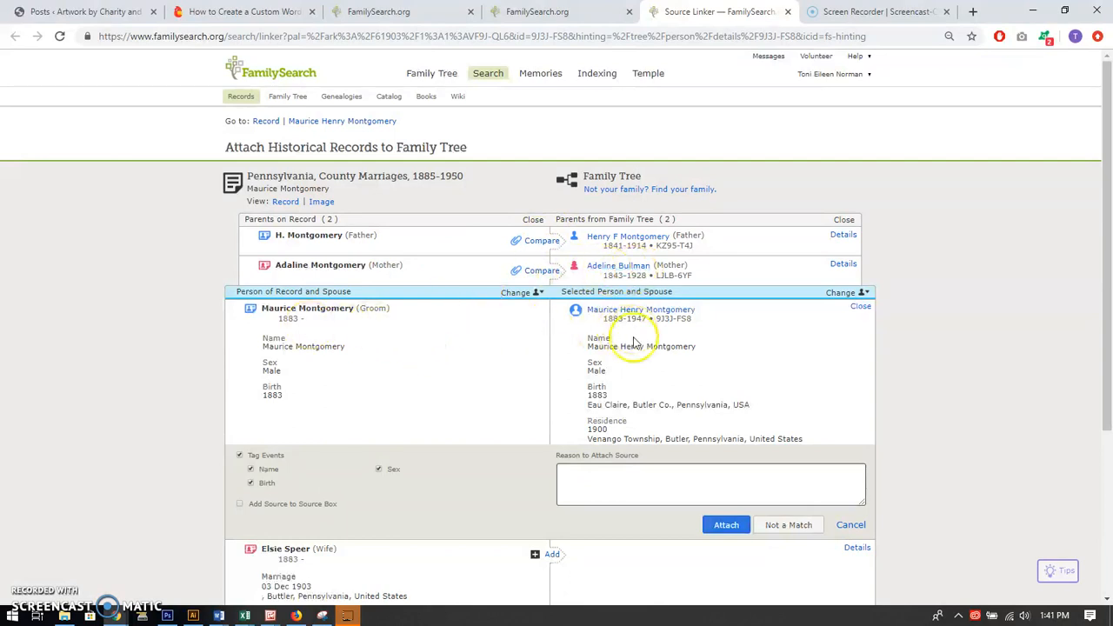
{"action": "left_click", "coordinate": [725, 532]}
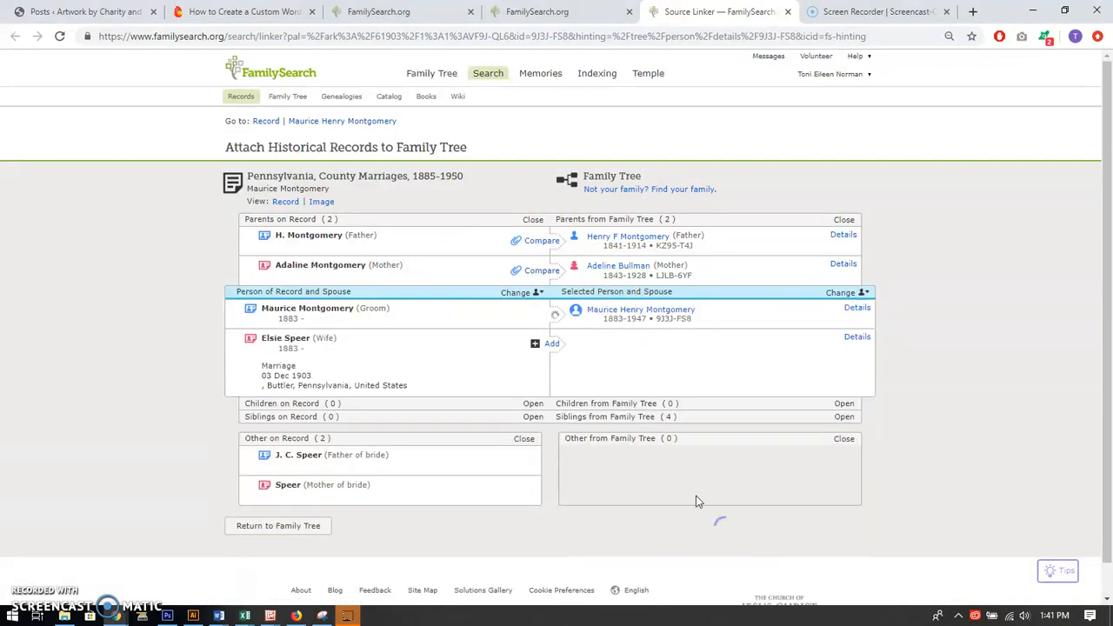
{"action": "left_click", "coordinate": [541, 241]}
{"action": "left_click", "coordinate": [782, 585]}
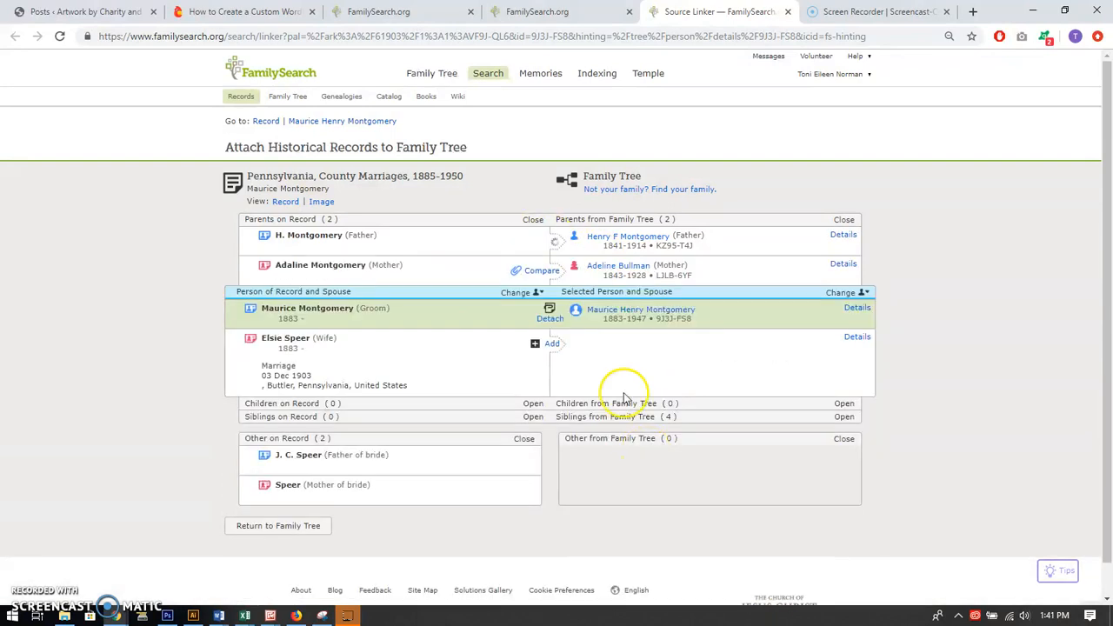
{"action": "left_click", "coordinate": [543, 272]}
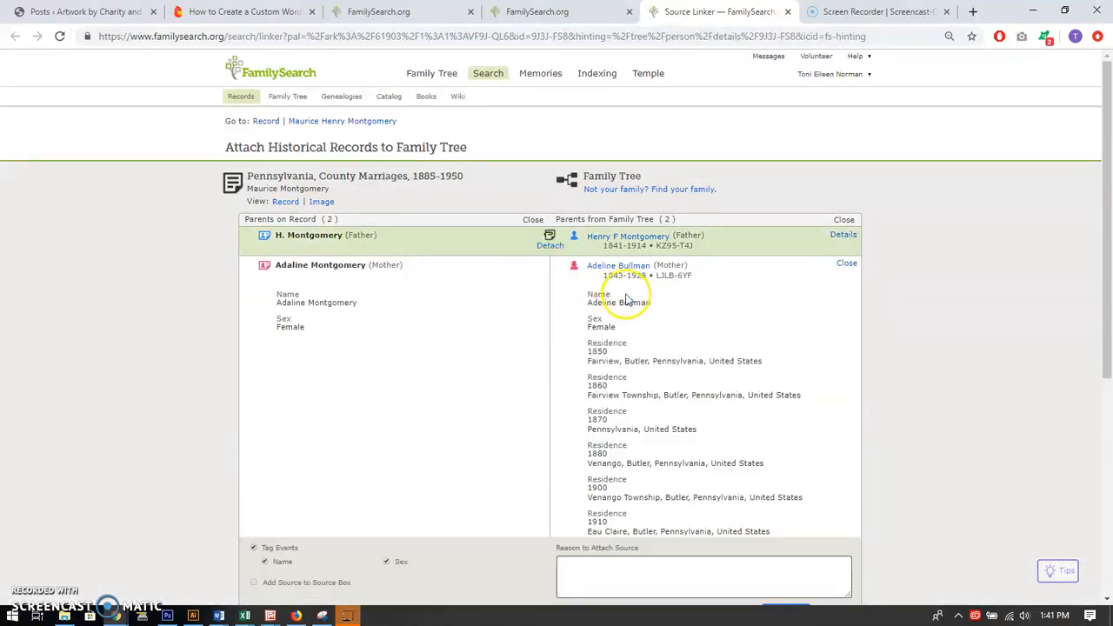
{"action": "scroll", "coordinate": [788, 556], "scroll_direction": "down", "scroll_amount": 1}
{"action": "left_click", "coordinate": [786, 545]}
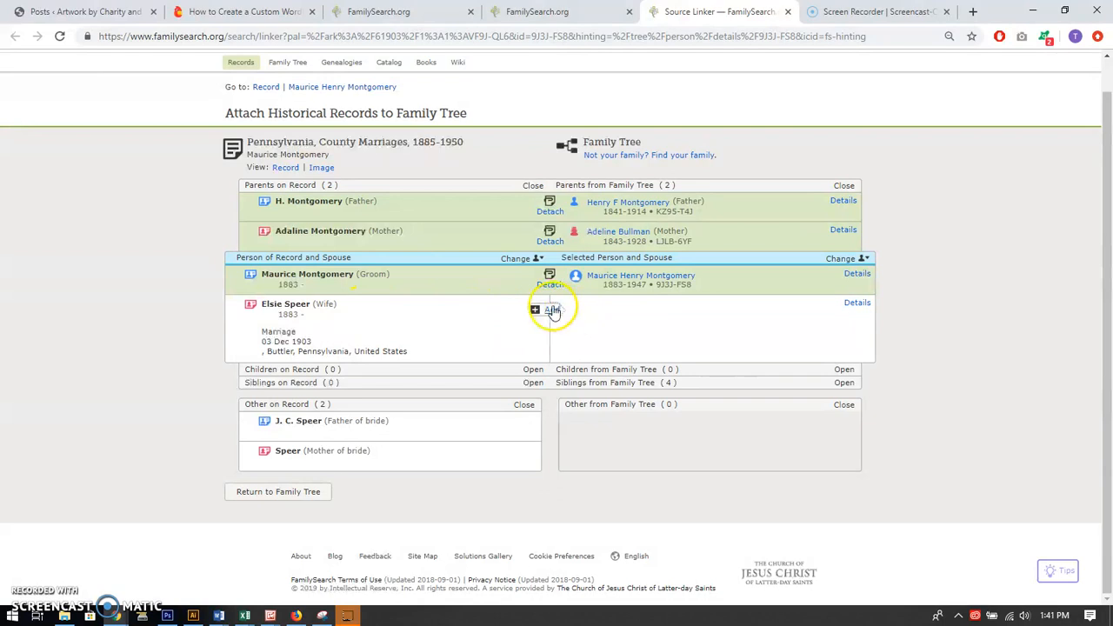
Link the record's wife to her existing tree match, adding her birth and the 03 Dec 1903 marriage, and attach the source
{"action": "left_click", "coordinate": [552, 310]}
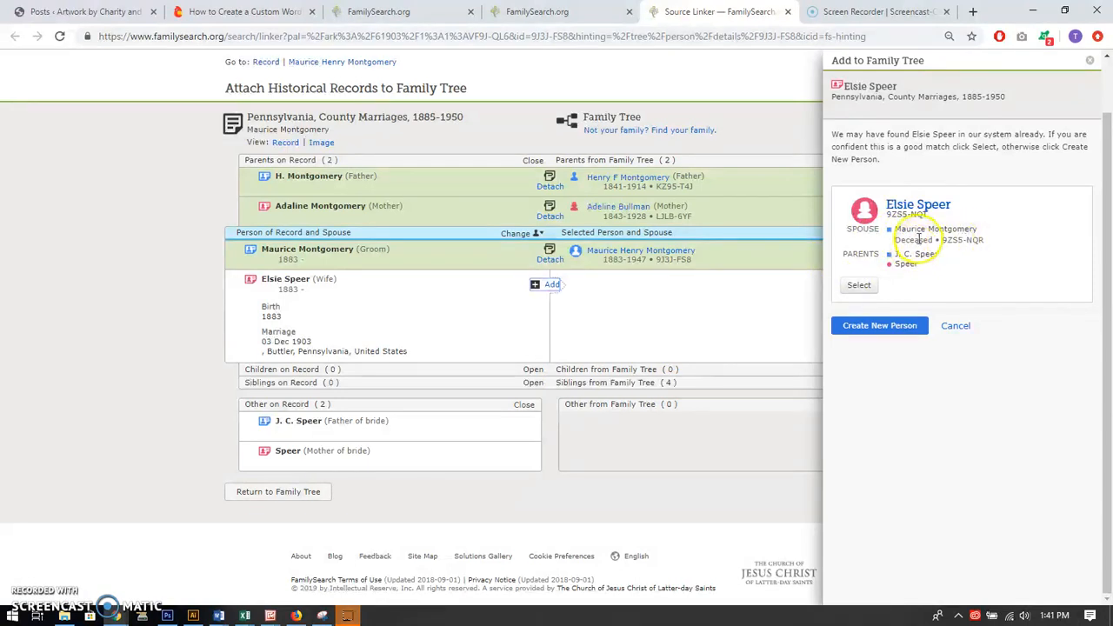
{"action": "left_click", "coordinate": [859, 287]}
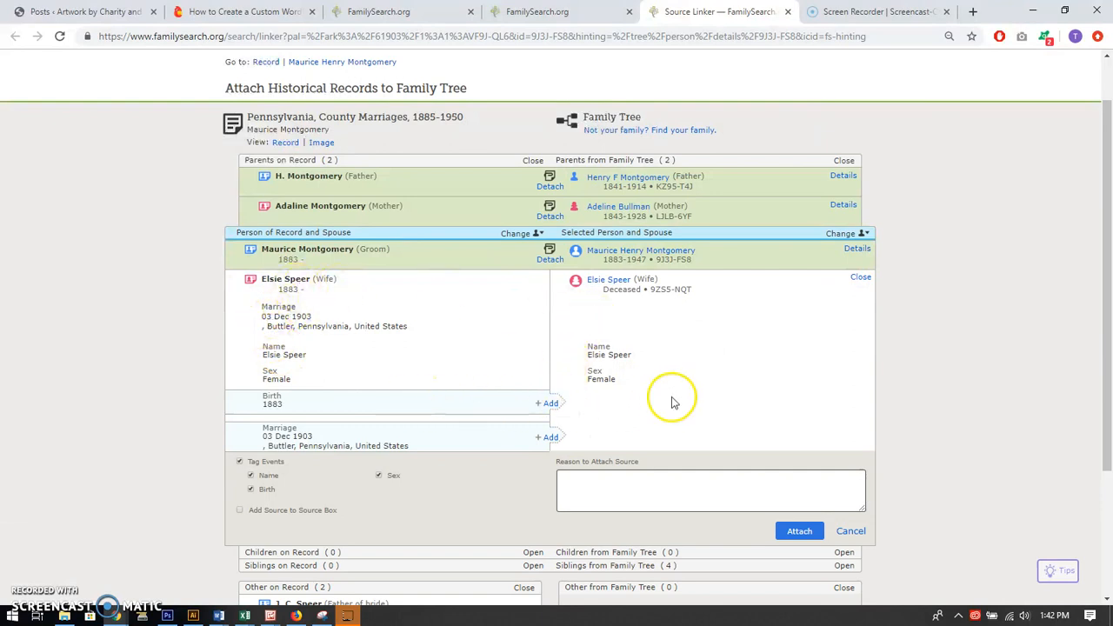
{"action": "left_click", "coordinate": [553, 405]}
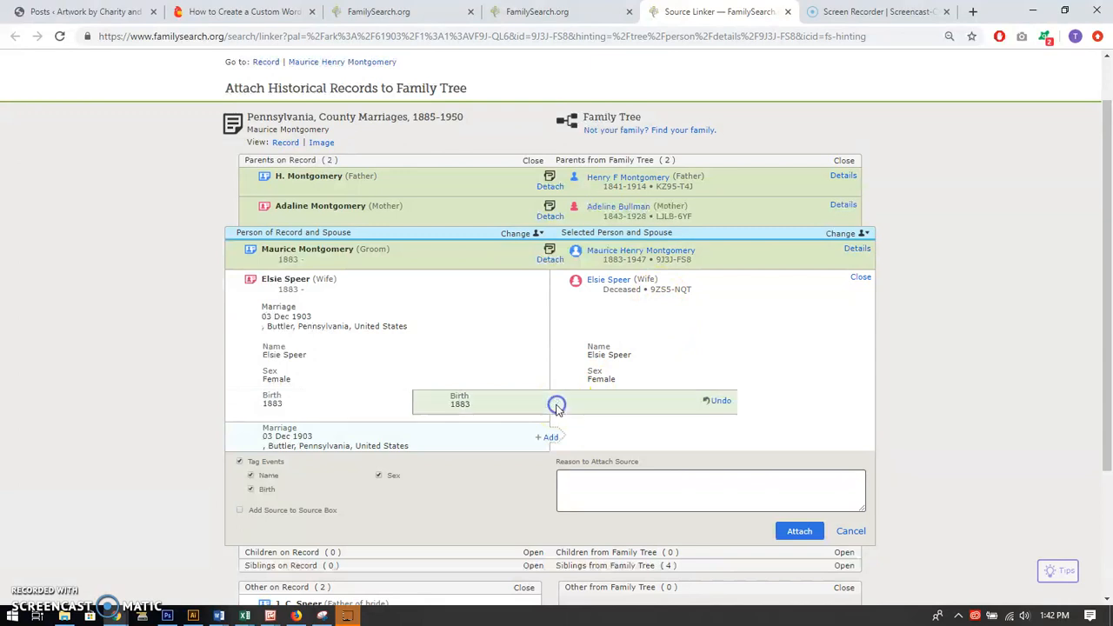
{"action": "left_click", "coordinate": [548, 437]}
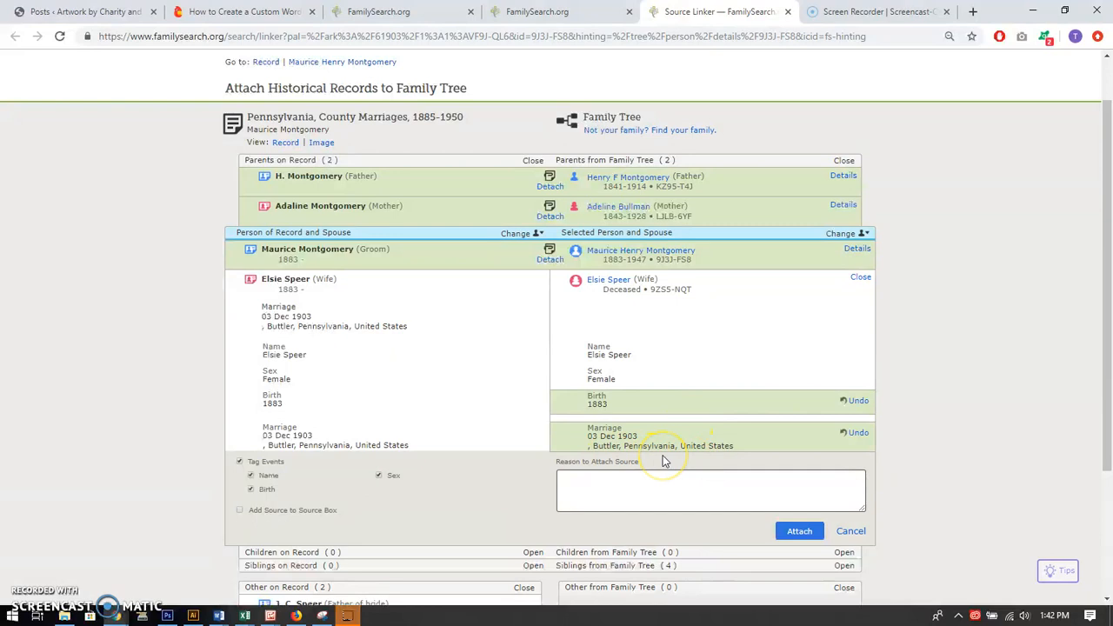
{"action": "scroll", "coordinate": [695, 456], "scroll_direction": "down", "scroll_amount": 2}
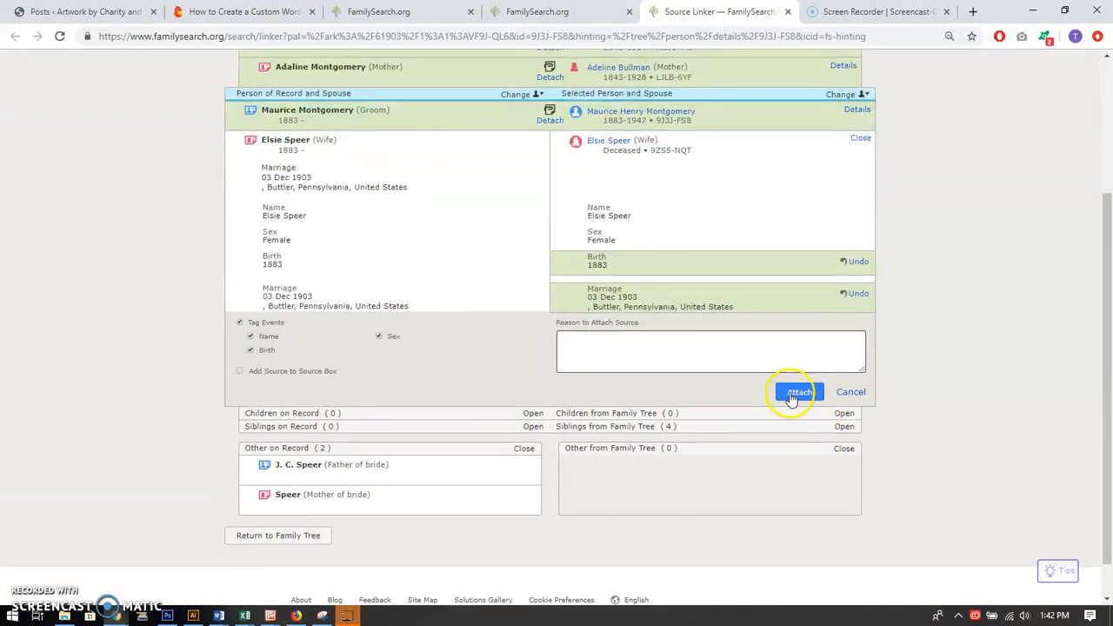
{"action": "left_click", "coordinate": [796, 393]}
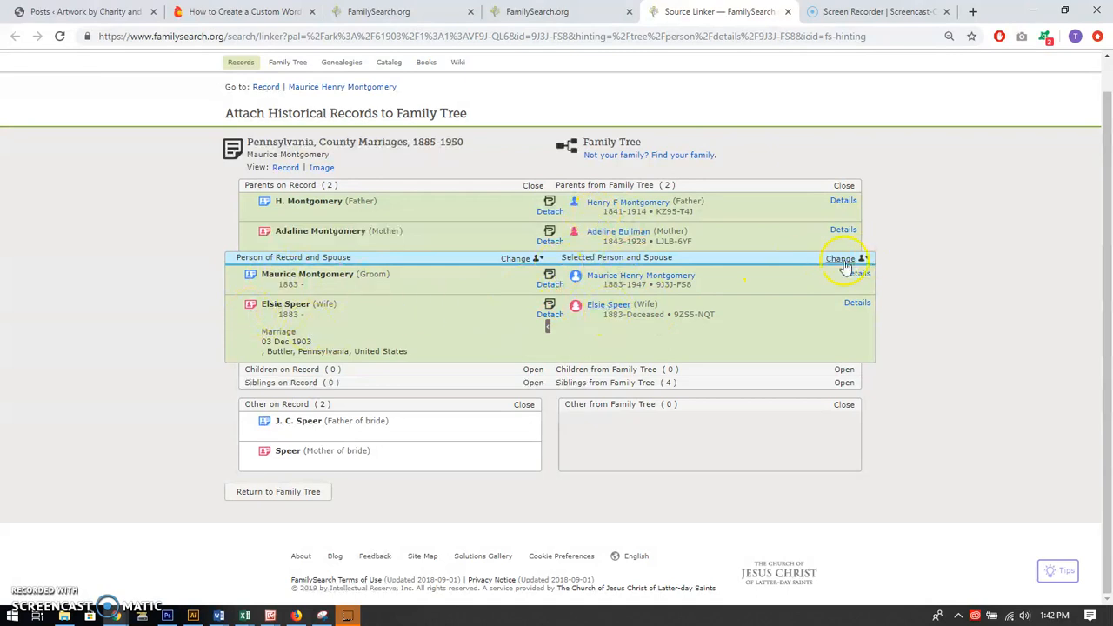
Change the focus person to the wife and attach the marriage record to her father and mother
{"action": "left_click", "coordinate": [842, 260]}
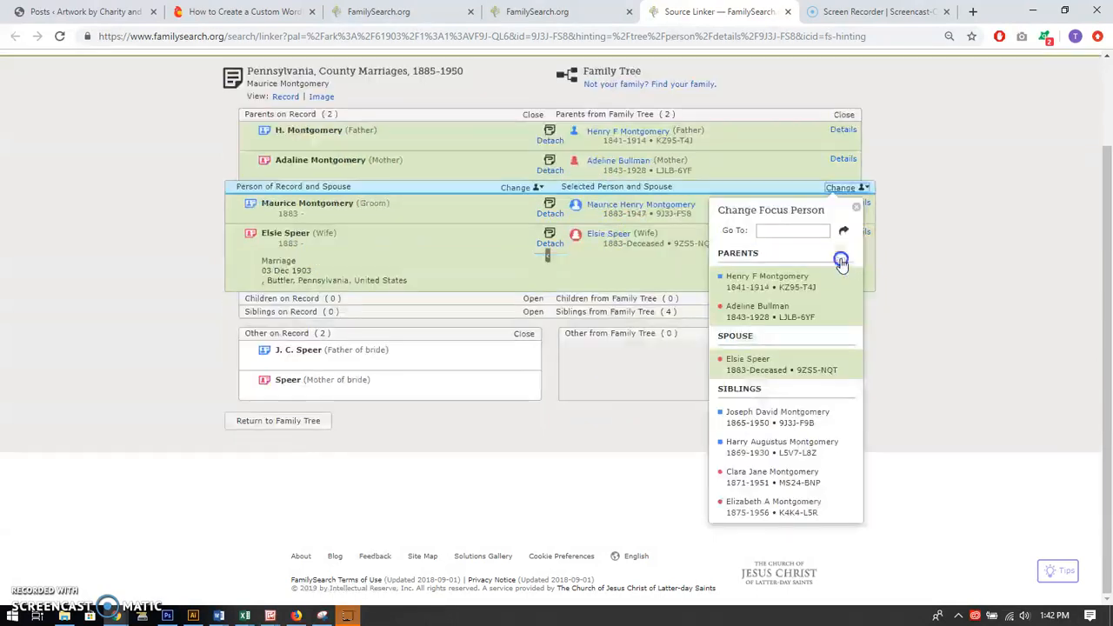
{"action": "left_click", "coordinate": [750, 359]}
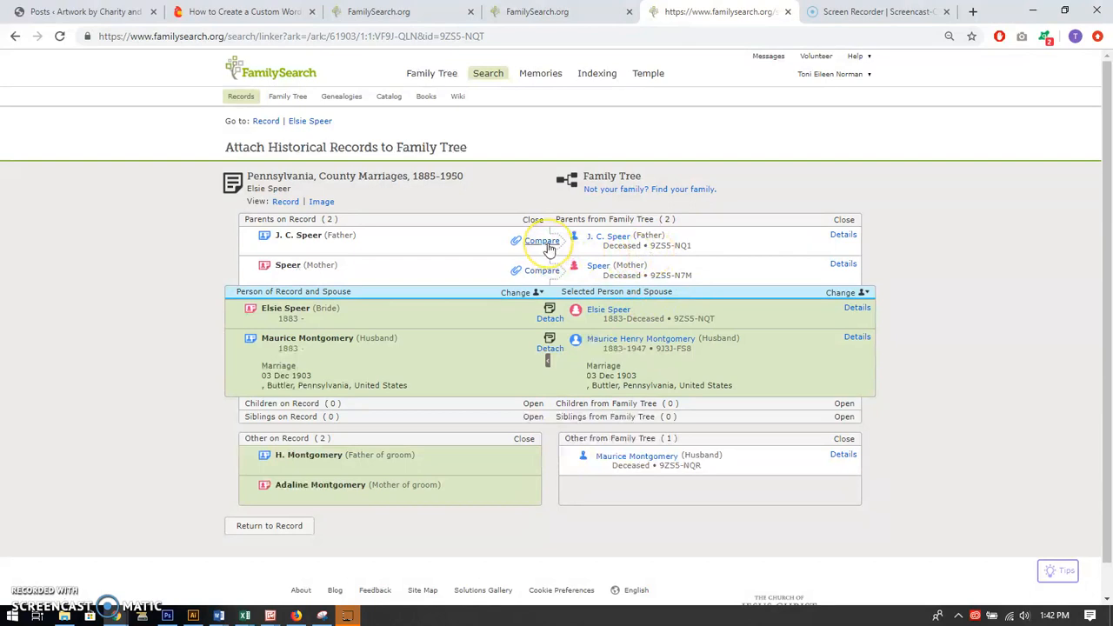
{"action": "left_click", "coordinate": [548, 246]}
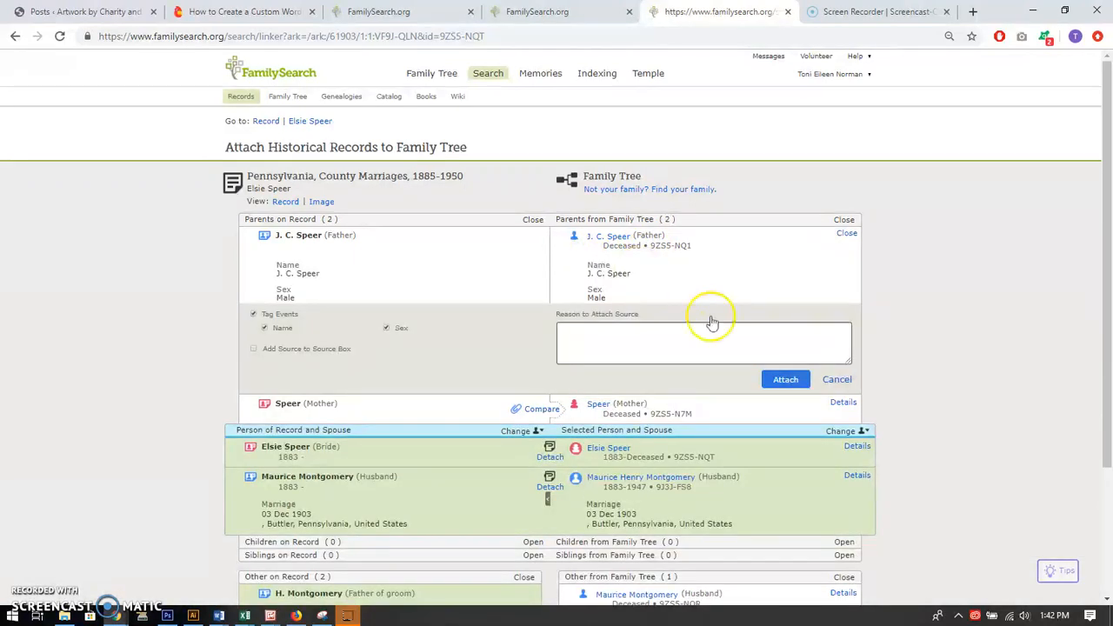
{"action": "left_click", "coordinate": [779, 377]}
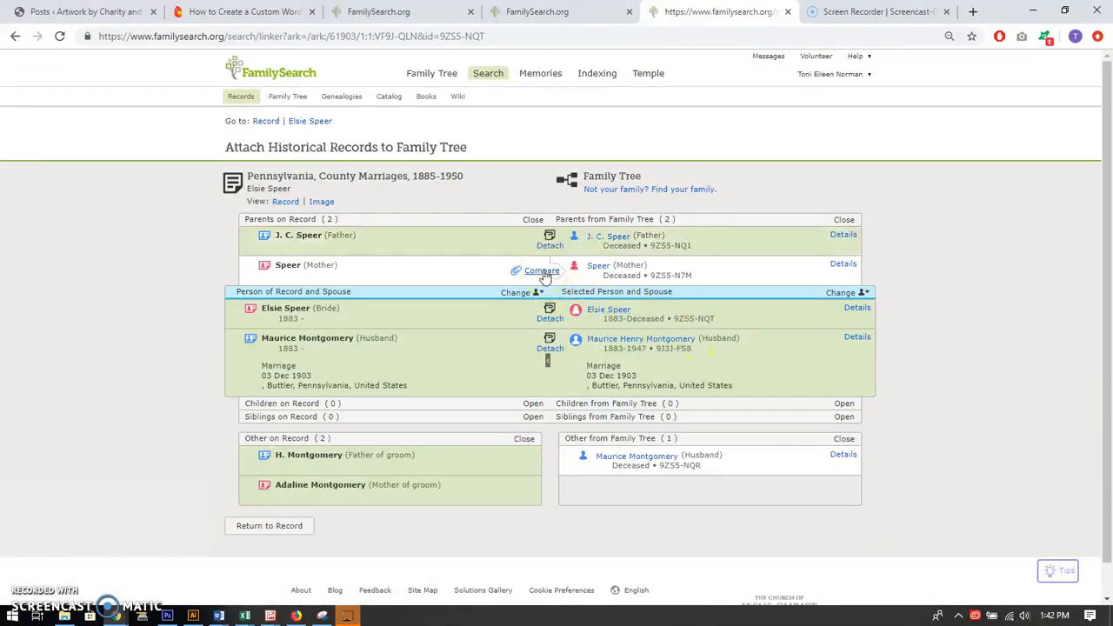
{"action": "left_click", "coordinate": [542, 272]}
{"action": "left_click", "coordinate": [783, 405]}
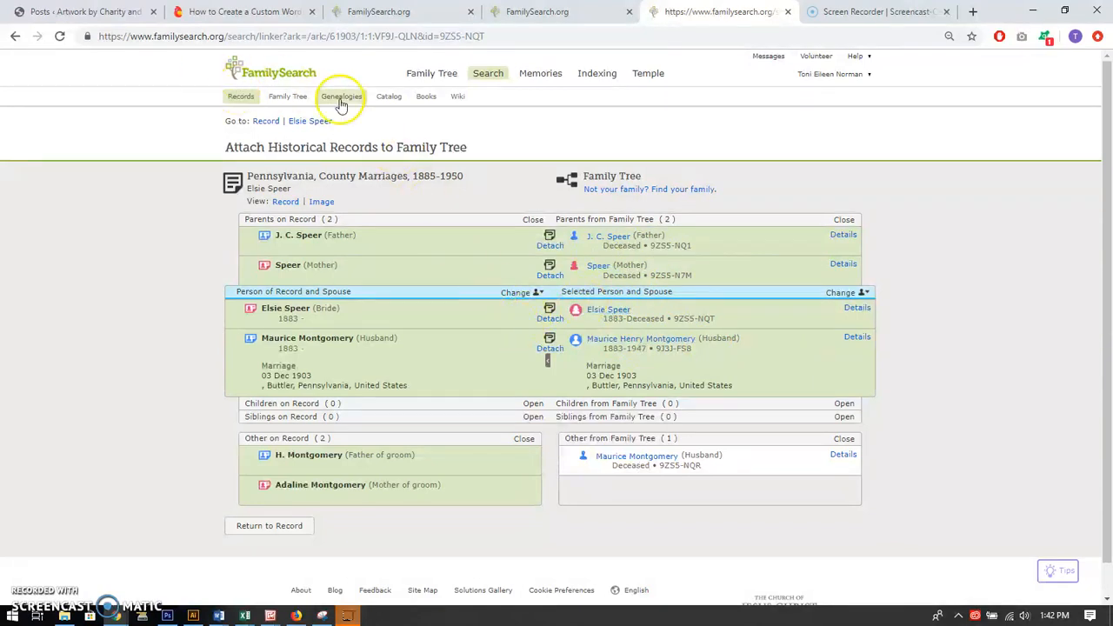
Close the finished marriage record and refresh the husband's research helps to list the remaining record hints
{"action": "left_click", "coordinate": [14, 37]}
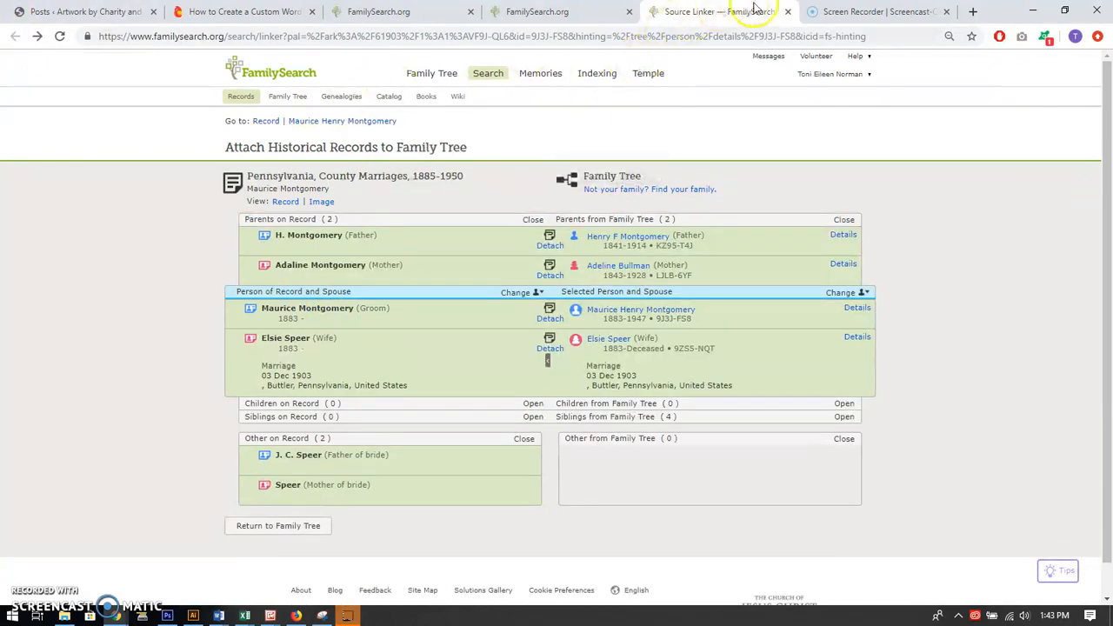
{"action": "left_click", "coordinate": [787, 13]}
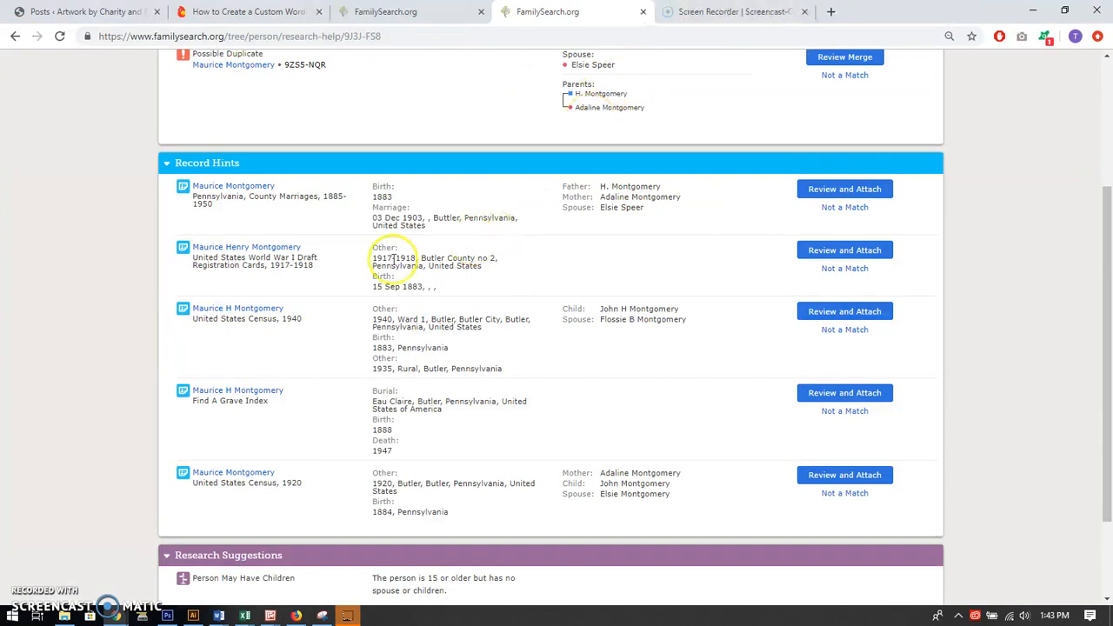
{"action": "left_click", "coordinate": [60, 36]}
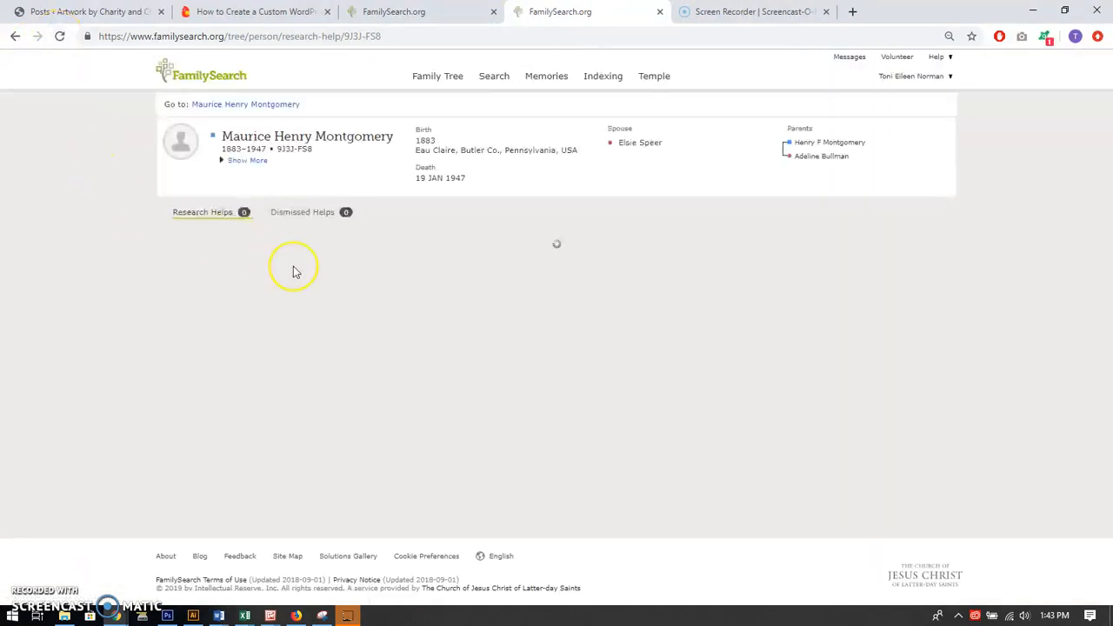
{"action": "scroll", "coordinate": [643, 373], "scroll_direction": "down", "scroll_amount": 1}
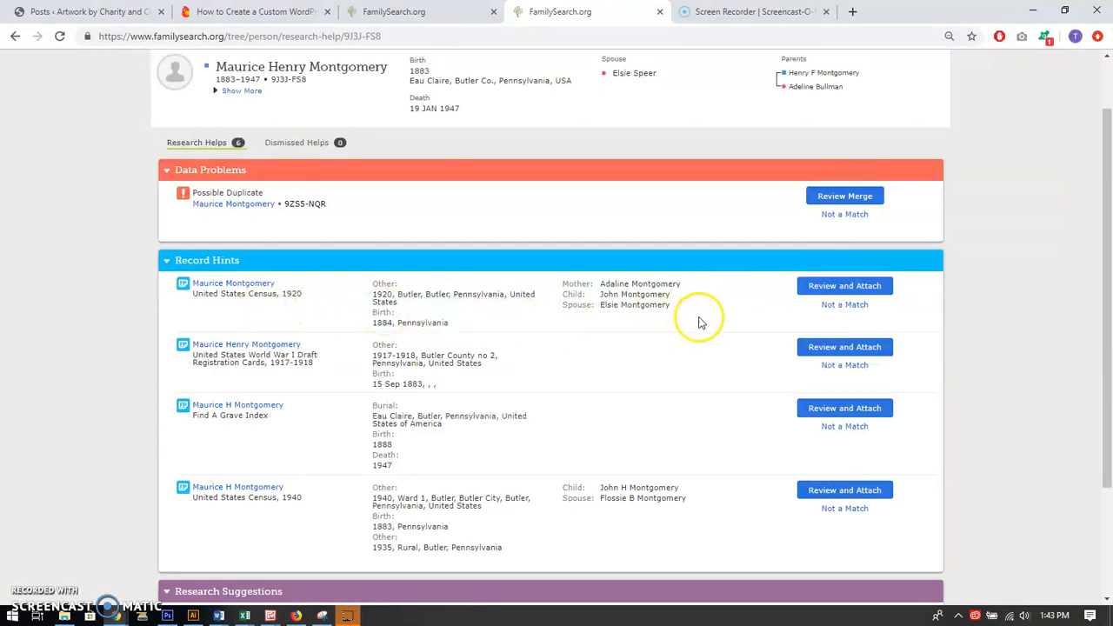
Attach the United States Census, 1920 record to the household head, adding the 1920 residence in Butler, Butler, Pennsylvania, United States
{"action": "left_click", "coordinate": [839, 287]}
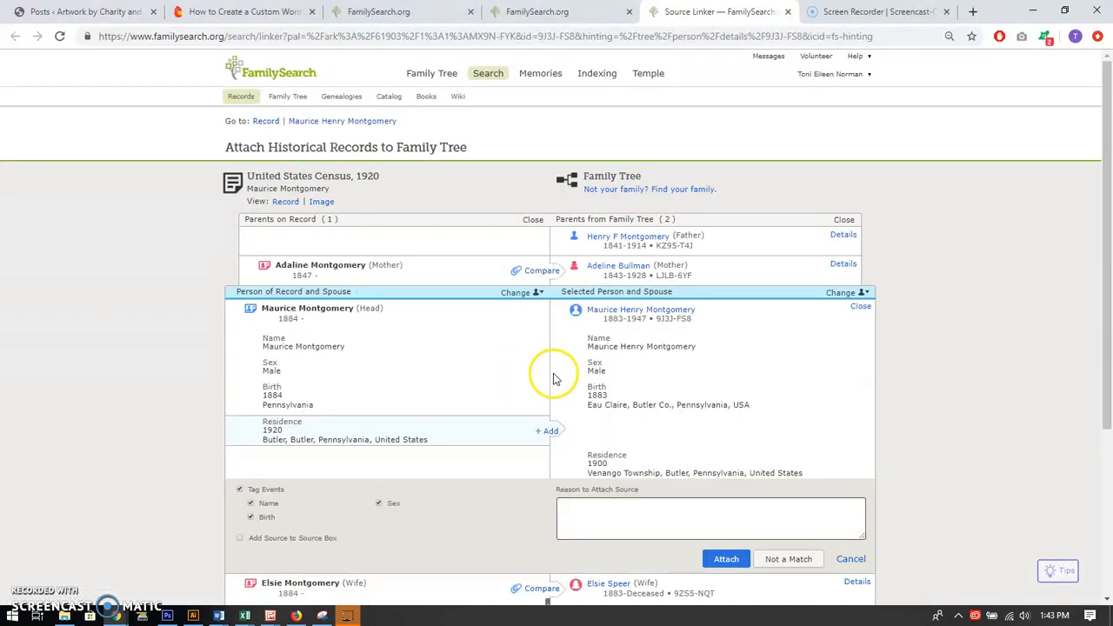
{"action": "scroll", "coordinate": [530, 375], "scroll_direction": "down", "scroll_amount": 1}
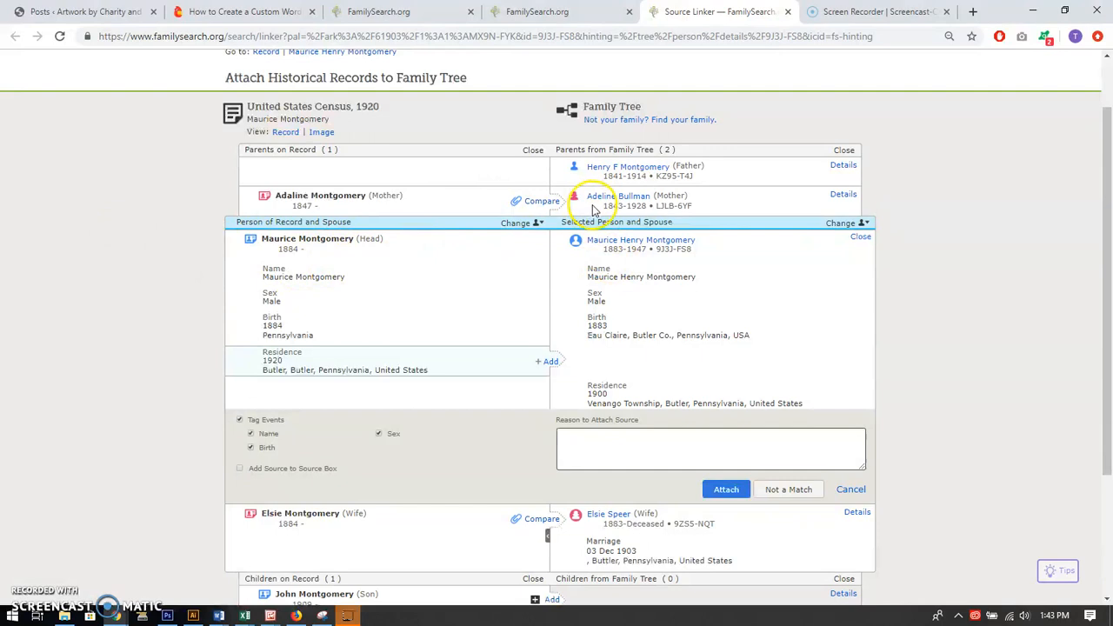
{"action": "left_click", "coordinate": [552, 364]}
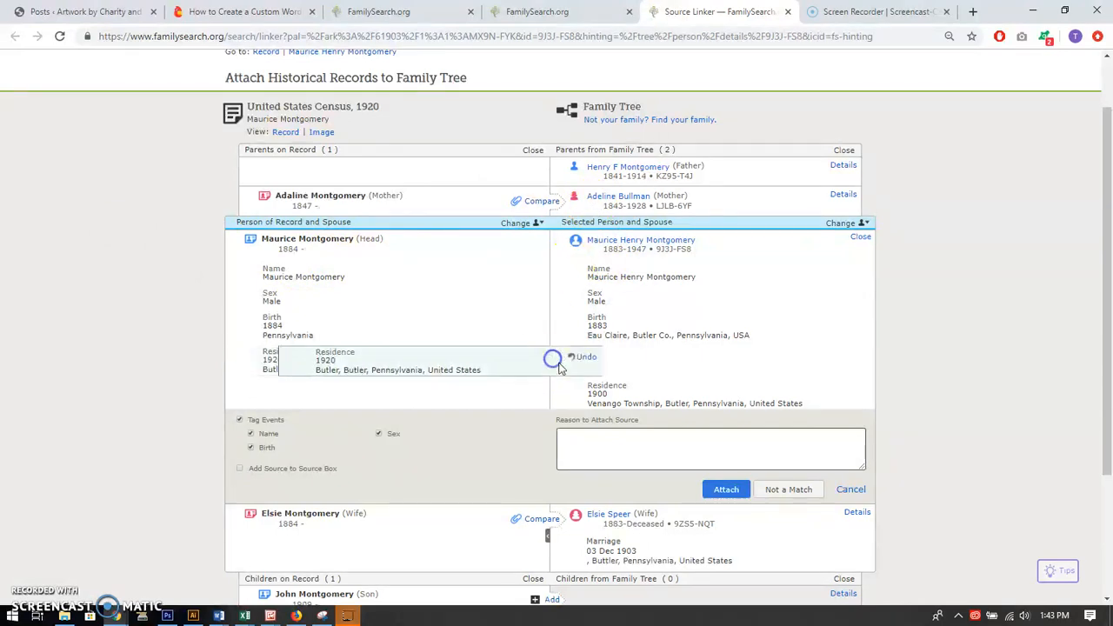
{"action": "left_click", "coordinate": [726, 491]}
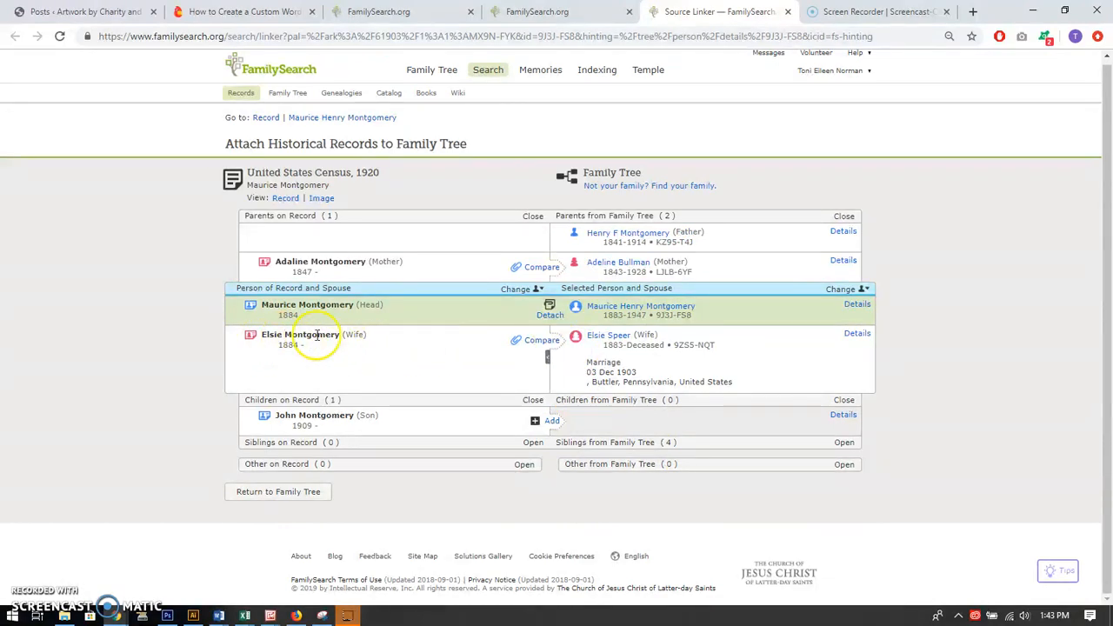
Attach the 1920 census record to the wife, adding her 1920 residence in Butler, Butler, Pennsylvania, United States
{"action": "left_click", "coordinate": [541, 341]}
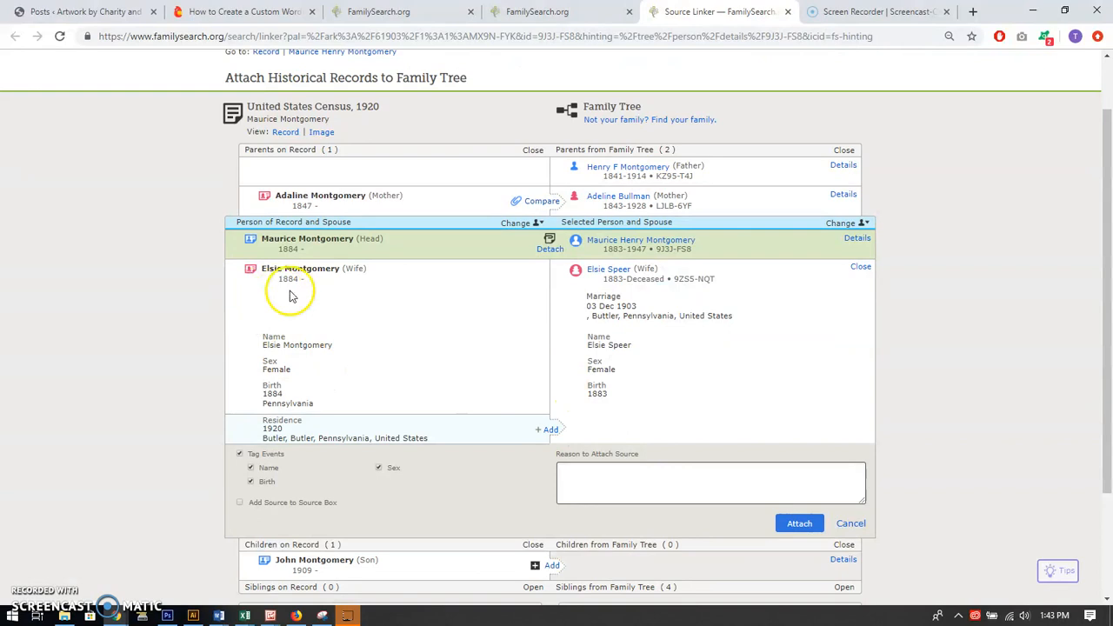
{"action": "left_click", "coordinate": [553, 430]}
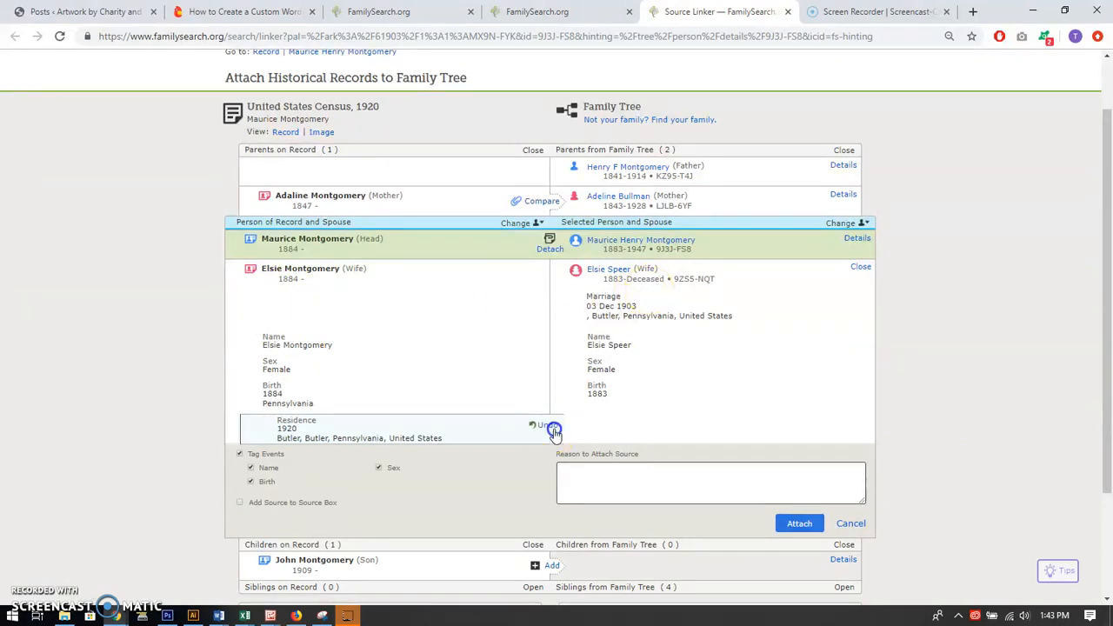
{"action": "scroll", "coordinate": [726, 418], "scroll_direction": "down", "scroll_amount": 1}
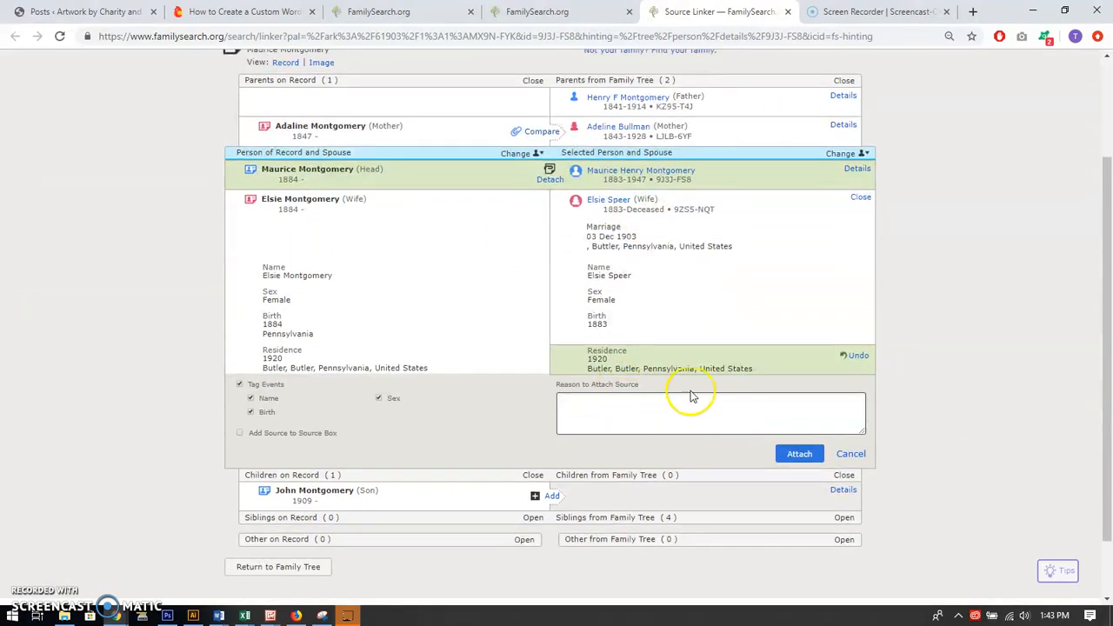
{"action": "left_click", "coordinate": [800, 457]}
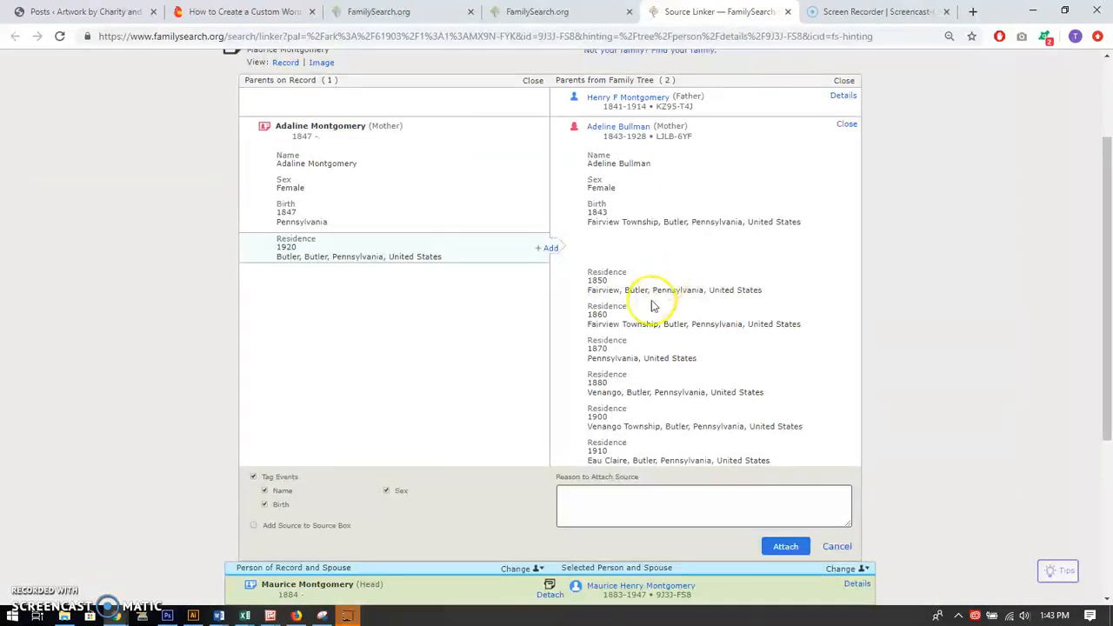
Attach the 1920 census record to the household head's mother, adding her 1920 residence in Butler, Butler, Pennsylvania, United States
{"action": "left_click", "coordinate": [548, 248]}
{"action": "scroll", "coordinate": [748, 339], "scroll_direction": "down", "scroll_amount": 2}
{"action": "left_click", "coordinate": [782, 405]}
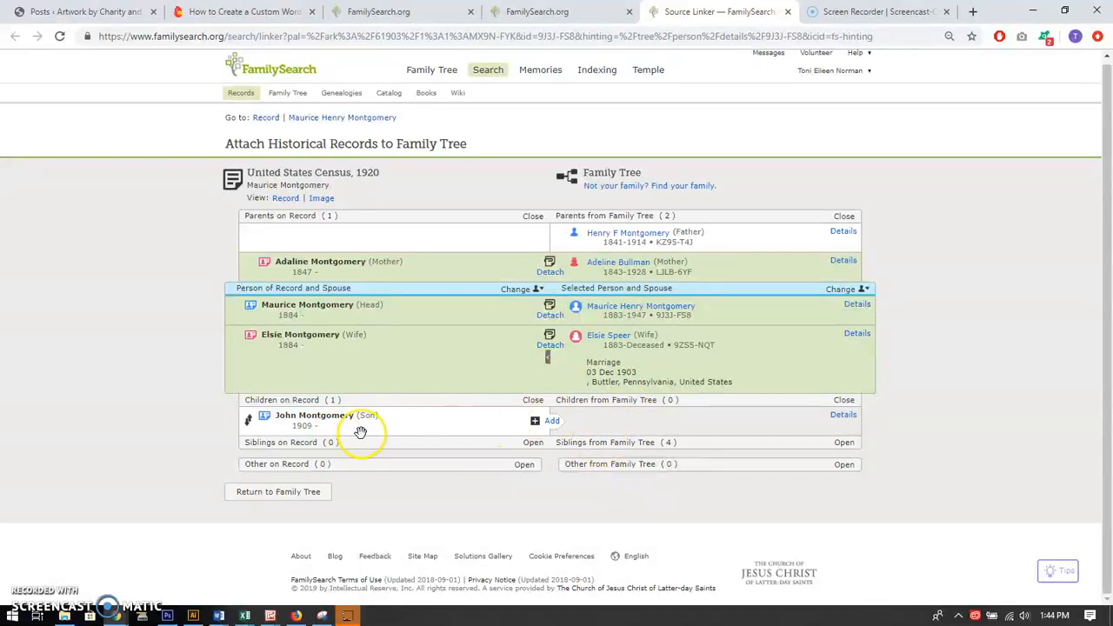
Start adding the record's son as a new person, standardizing his birth date and setting his birthplace to Pennsylvania, United States
{"action": "left_click", "coordinate": [553, 422]}
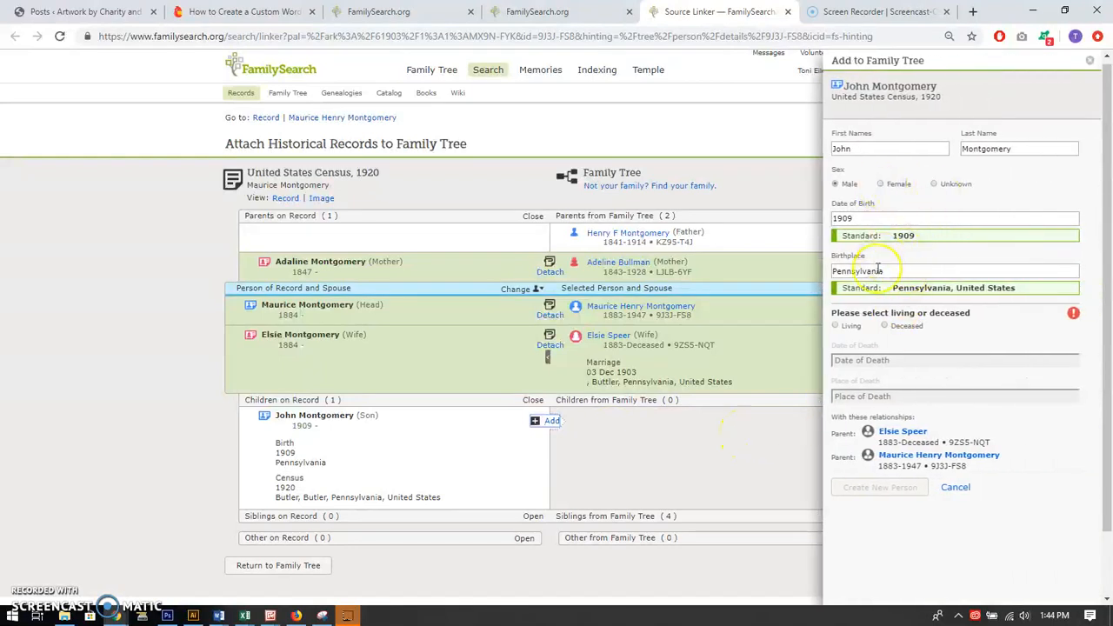
{"action": "left_click", "coordinate": [892, 271]}
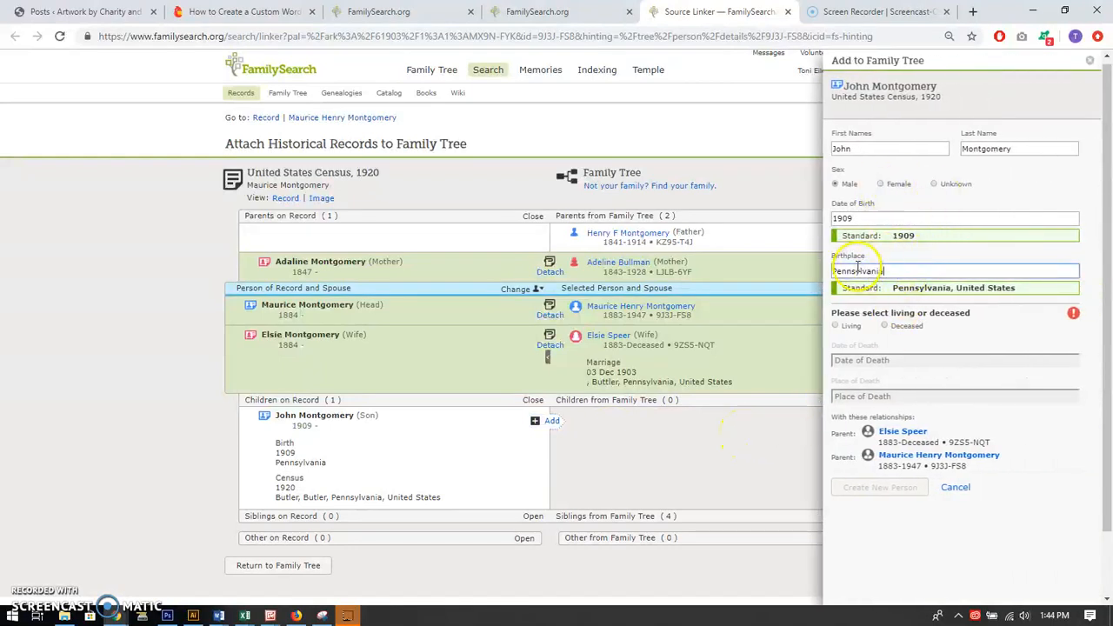
{"action": "type", "text": ","}
{"action": "left_click", "coordinate": [856, 286]}
{"action": "left_click", "coordinate": [866, 219]}
{"action": "key", "text": "BackSpace"}
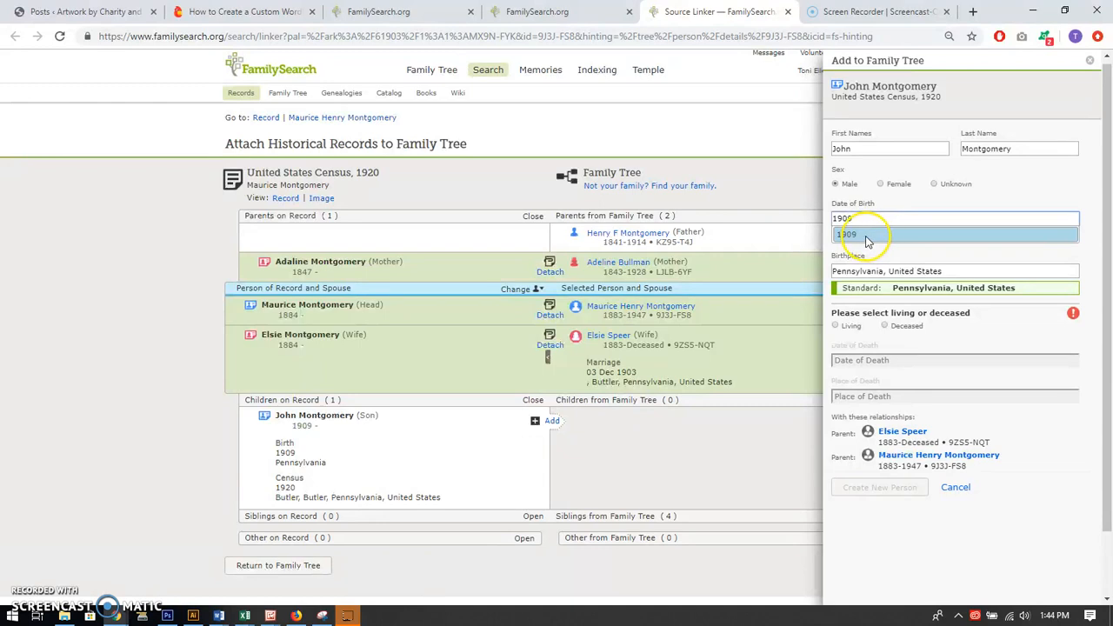
{"action": "left_click", "coordinate": [864, 234]}
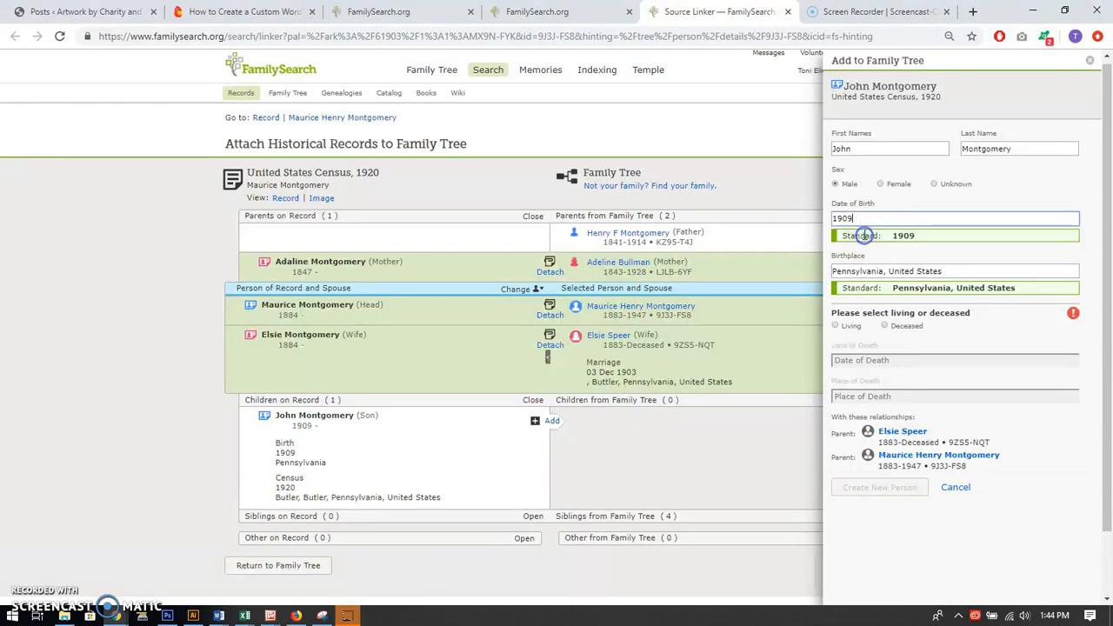
Mark the son as deceased with United States as the place of death, and create him as a new person
{"action": "left_click", "coordinate": [886, 326]}
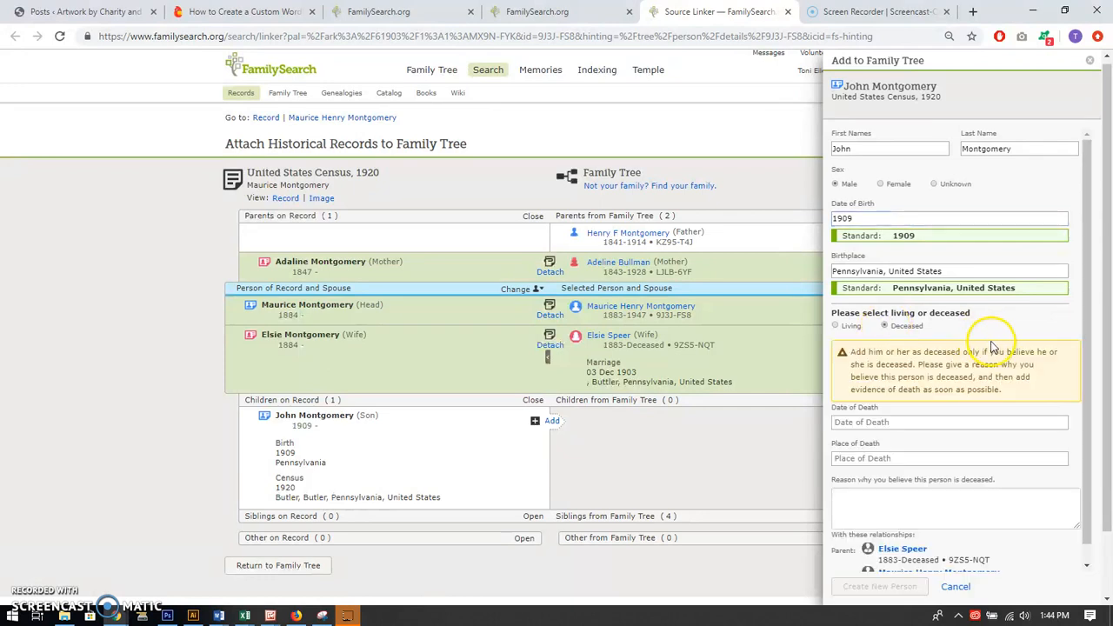
{"action": "scroll", "coordinate": [941, 366], "scroll_direction": "down", "scroll_amount": 1}
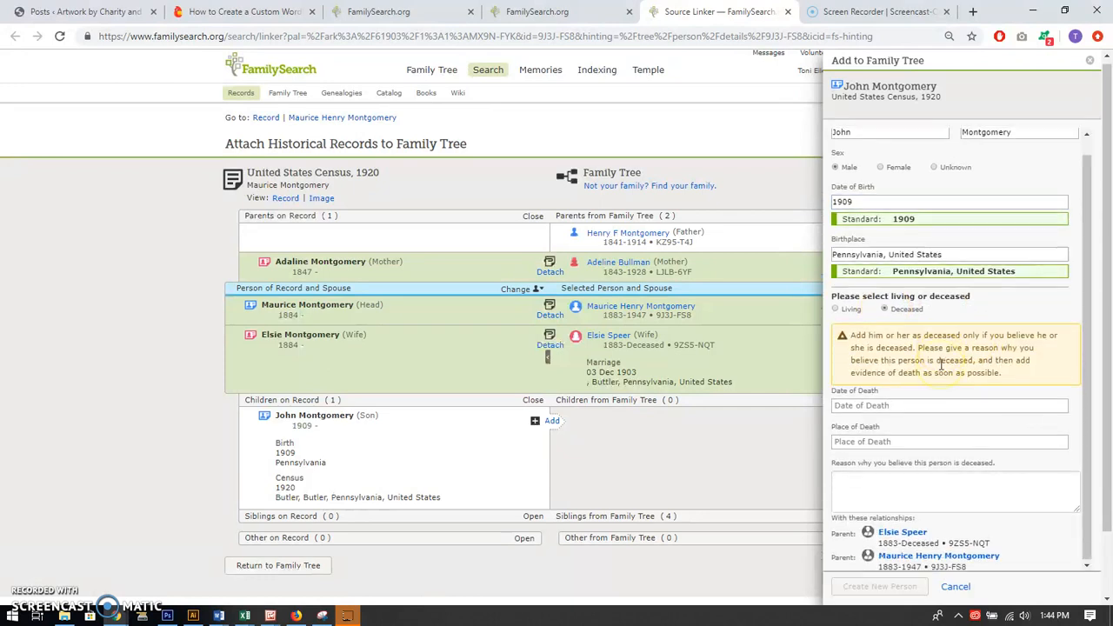
{"action": "left_click", "coordinate": [874, 443]}
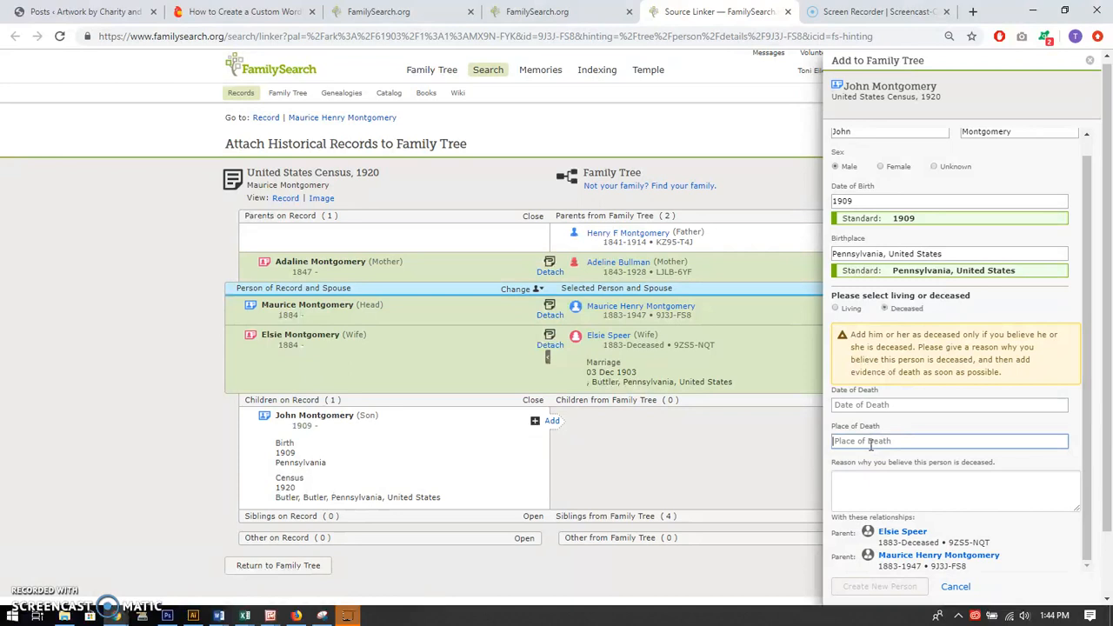
{"action": "type", "text": "United Sta"}
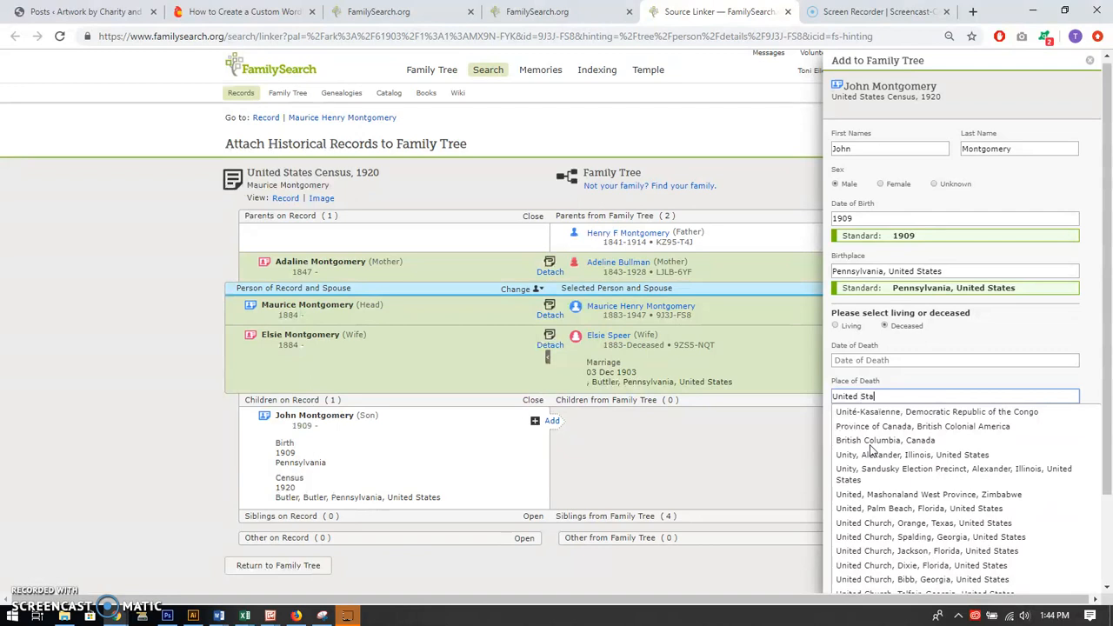
{"action": "type", "text": "tes"}
{"action": "left_click", "coordinate": [859, 414]}
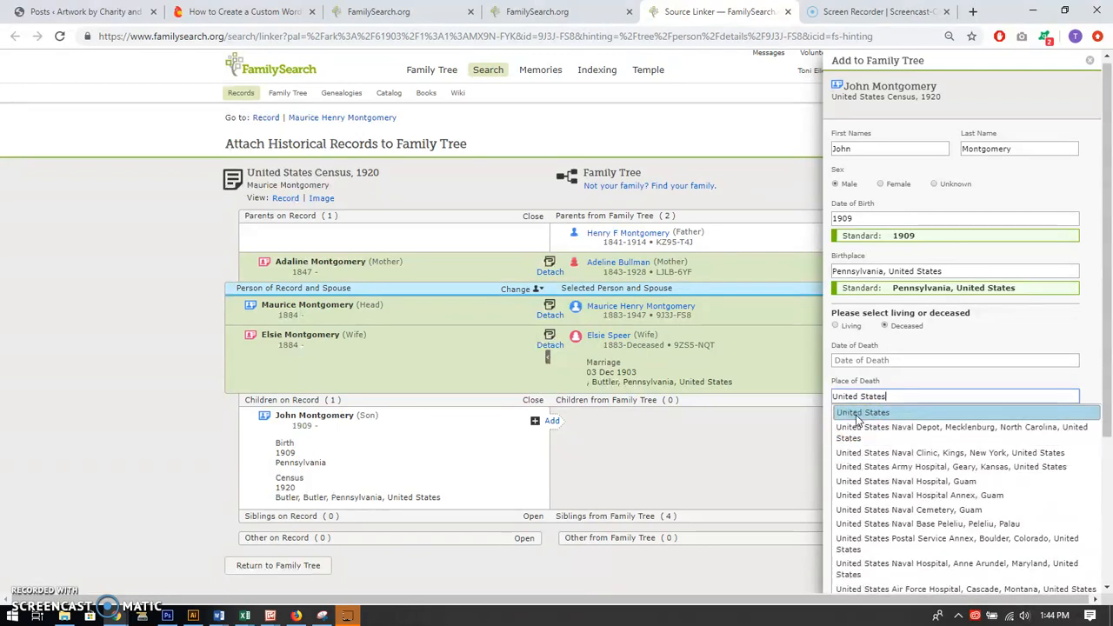
{"action": "left_click", "coordinate": [857, 414]}
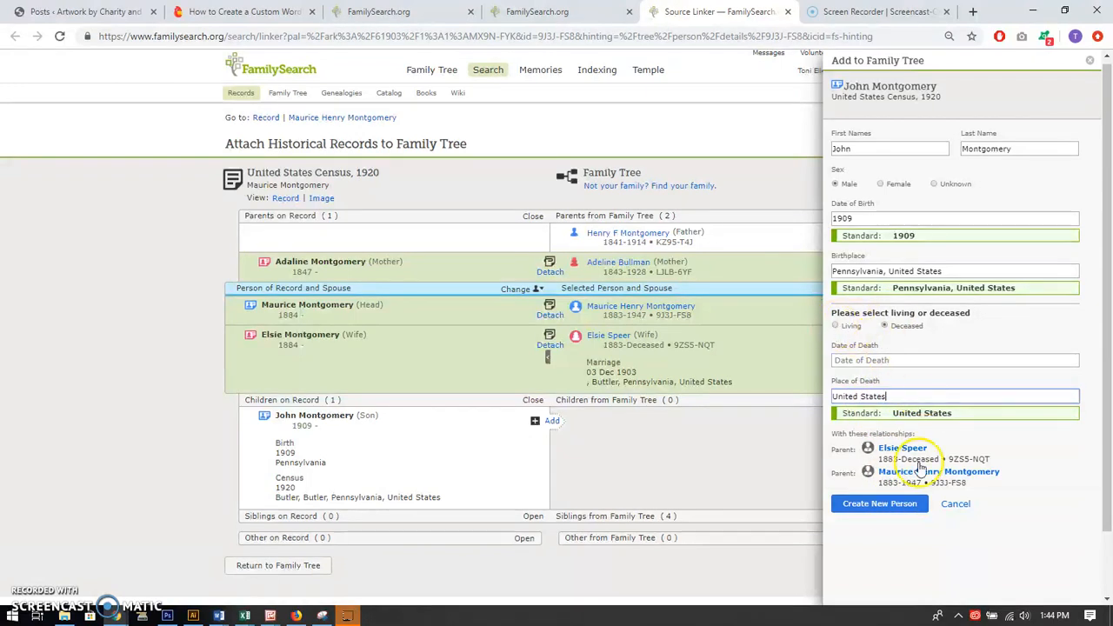
{"action": "left_click", "coordinate": [876, 506]}
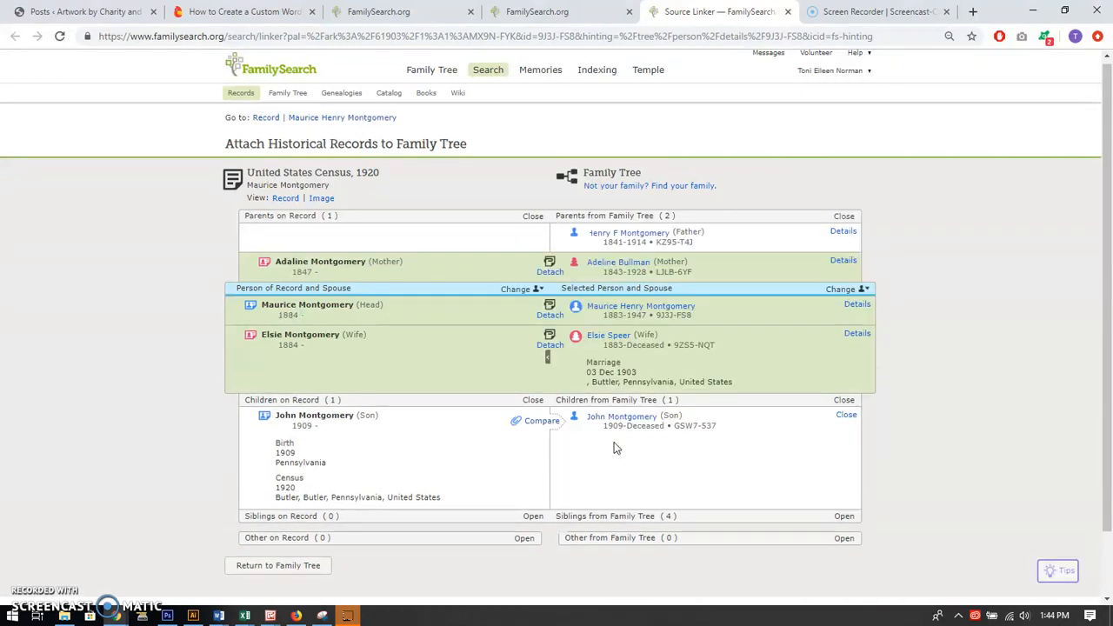
Attach the 1920 census record to the son, adding his 1920 residence in Butler, Butler, Pennsylvania, United States
{"action": "left_click", "coordinate": [551, 540]}
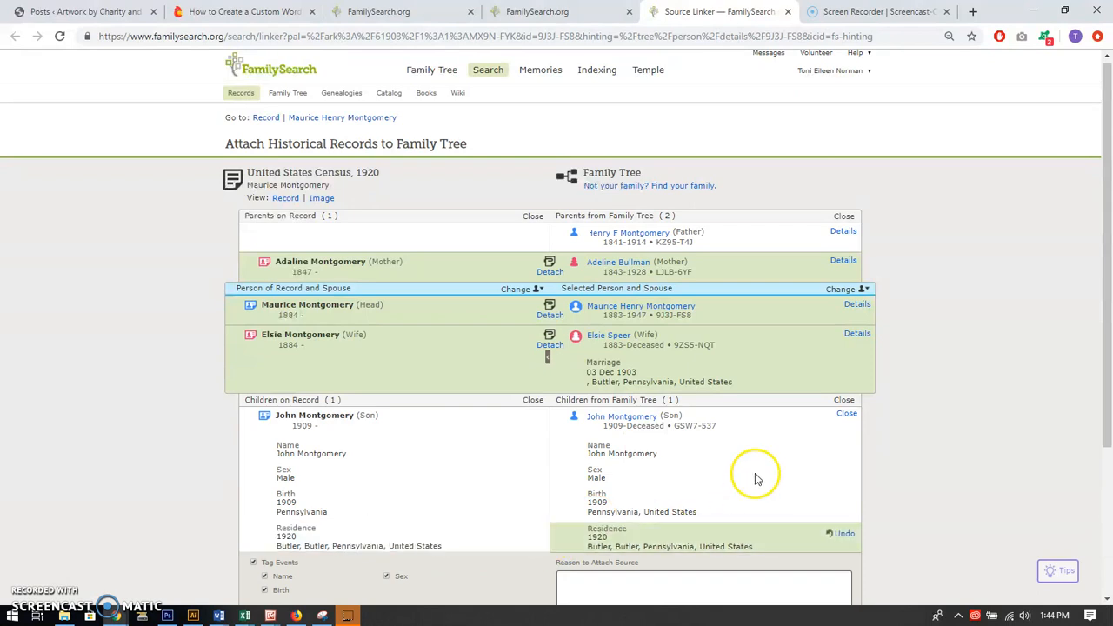
{"action": "scroll", "coordinate": [723, 522], "scroll_direction": "down", "scroll_amount": 3}
{"action": "left_click", "coordinate": [783, 424]}
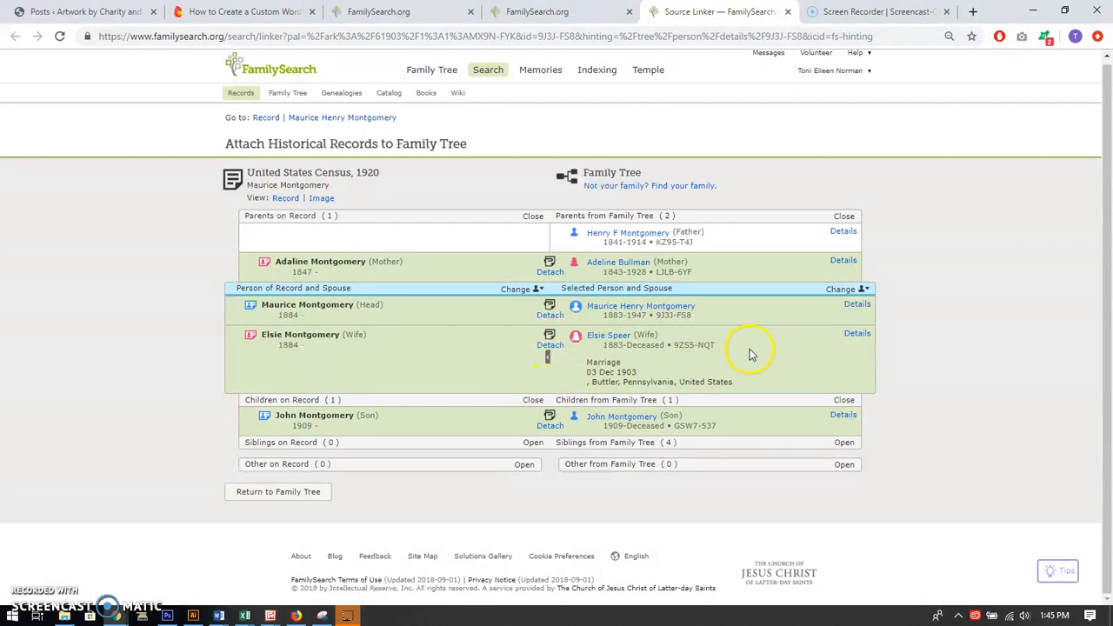
Close the finished 1920 census record and refresh the husband's research helps to update the duplicates and record hints
{"action": "left_click", "coordinate": [786, 13]}
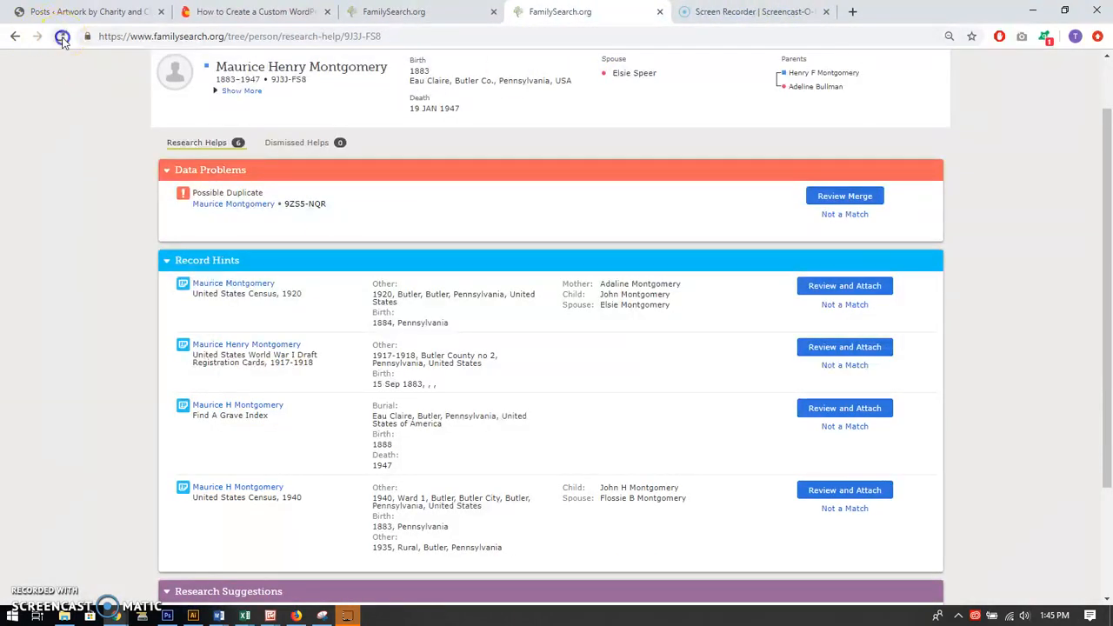
{"action": "left_click", "coordinate": [61, 38]}
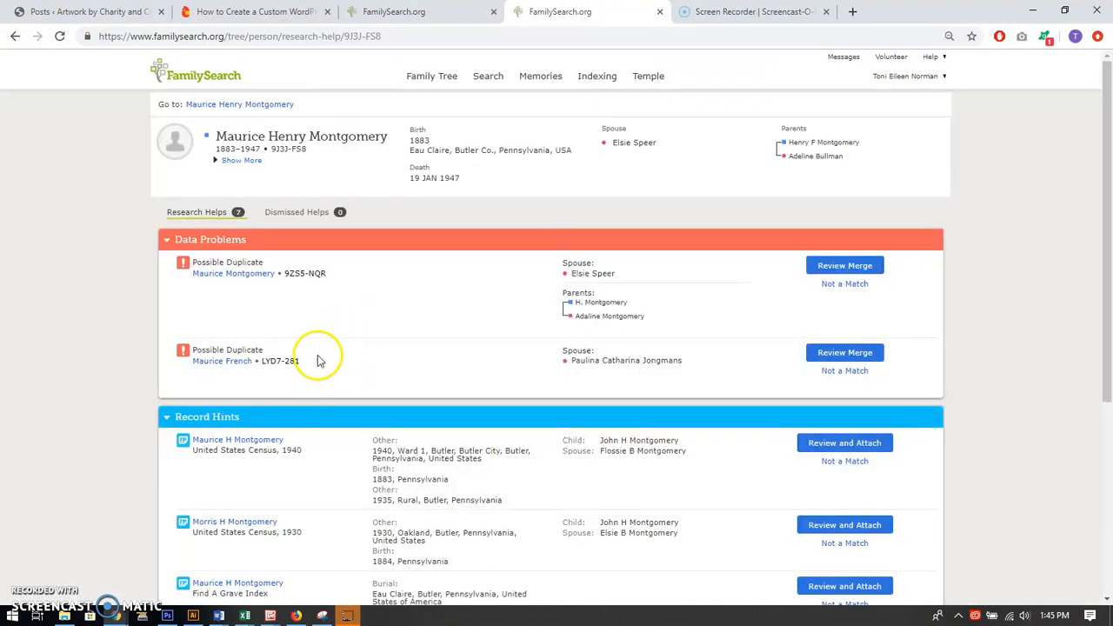
{"action": "scroll", "coordinate": [319, 360], "scroll_direction": "down", "scroll_amount": 1}
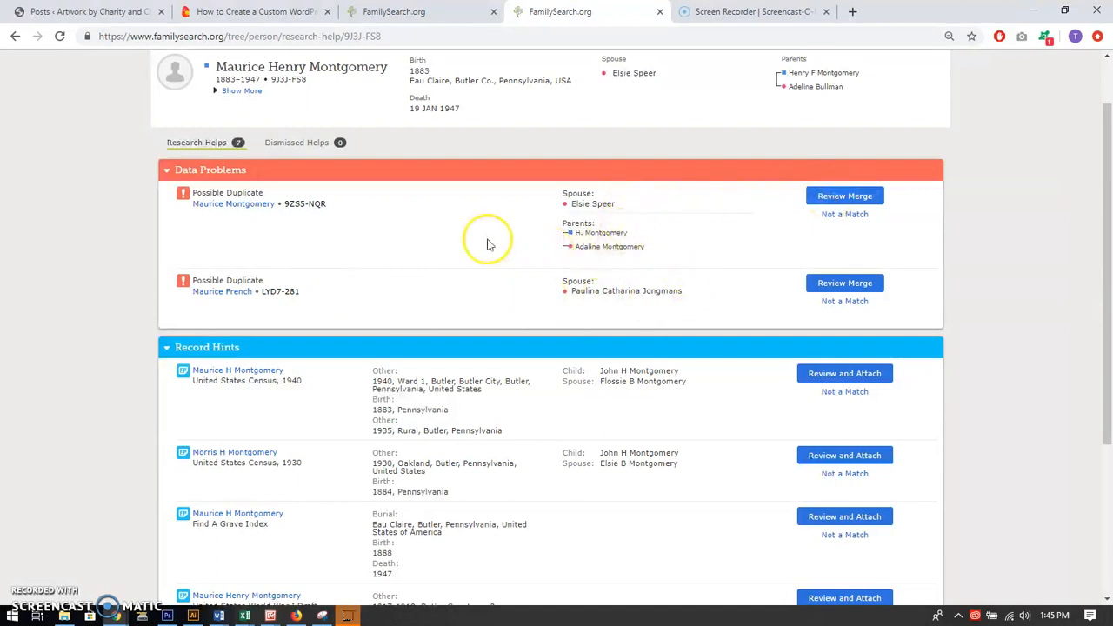
Review the merge with the possible duplicate sharing the same wife, replacing the marriage details with 3 Dec 1903, Butler, Pennsylvania, United States
{"action": "left_click", "coordinate": [845, 197]}
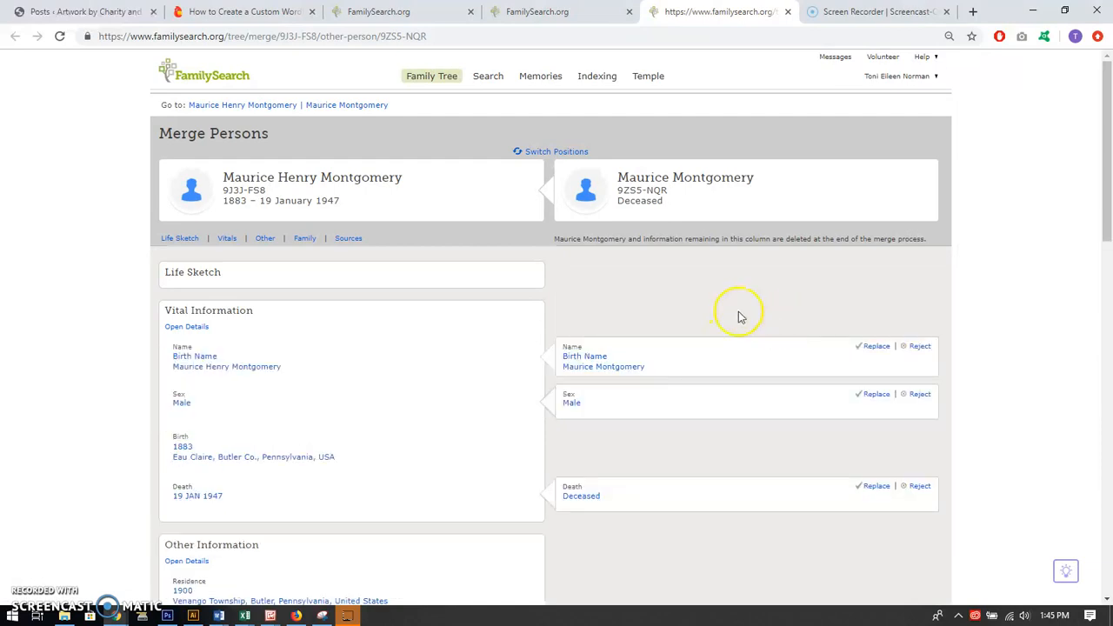
{"action": "scroll", "coordinate": [721, 315], "scroll_direction": "down", "scroll_amount": 3}
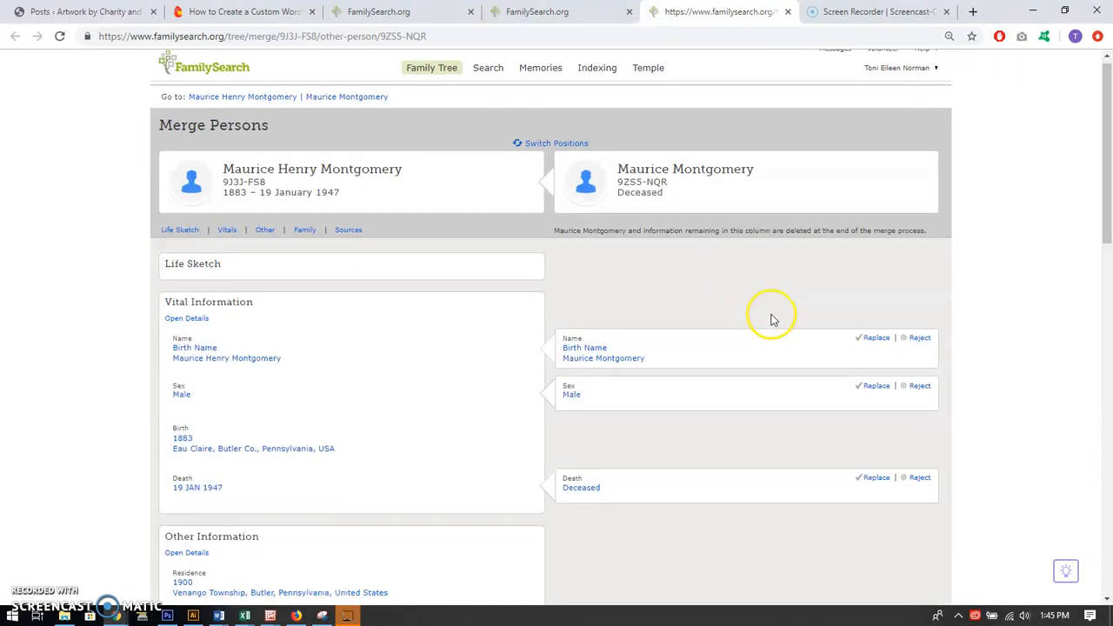
{"action": "scroll", "coordinate": [711, 334], "scroll_direction": "down", "scroll_amount": 1}
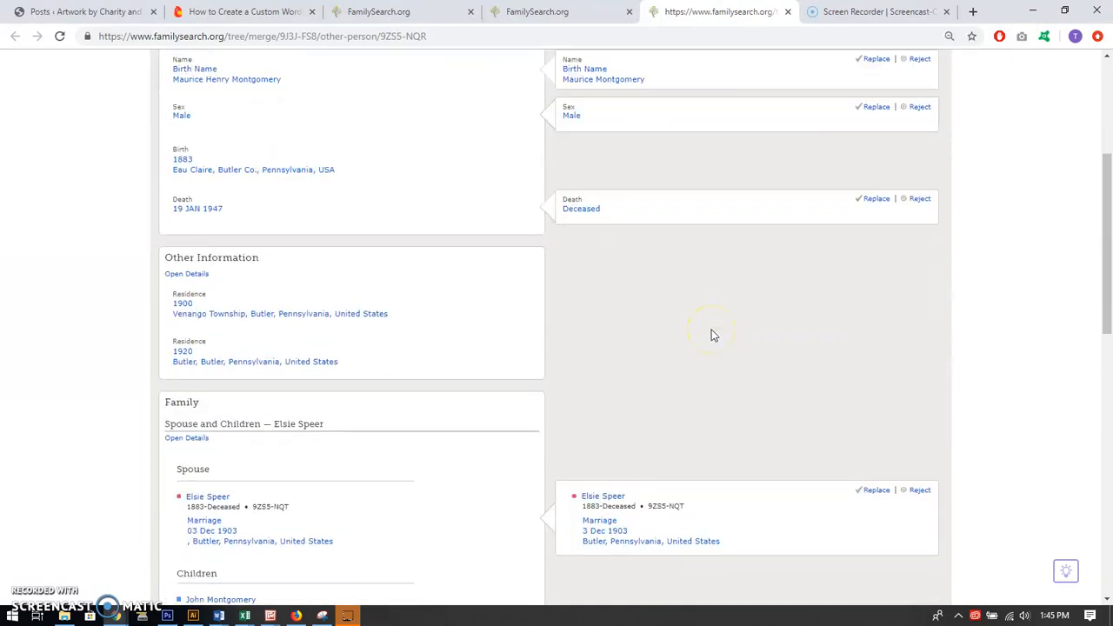
{"action": "scroll", "coordinate": [816, 374], "scroll_direction": "down", "scroll_amount": 1}
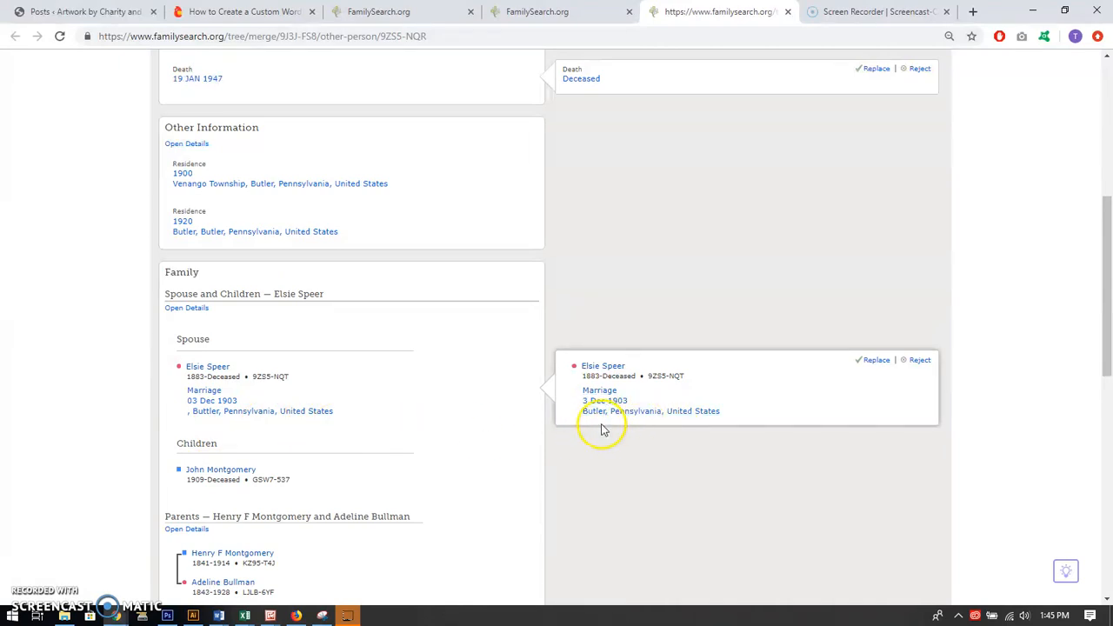
{"action": "left_click", "coordinate": [876, 362]}
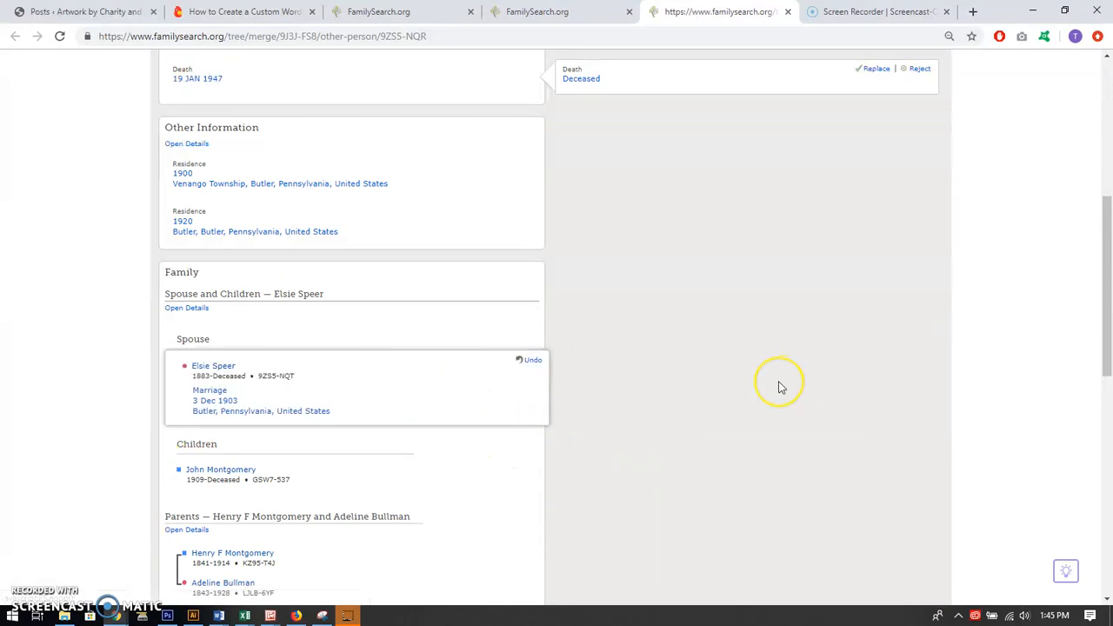
Add the duplicate's parent couple to the surviving person and complete the merge
{"action": "scroll", "coordinate": [780, 385], "scroll_direction": "down", "scroll_amount": 4}
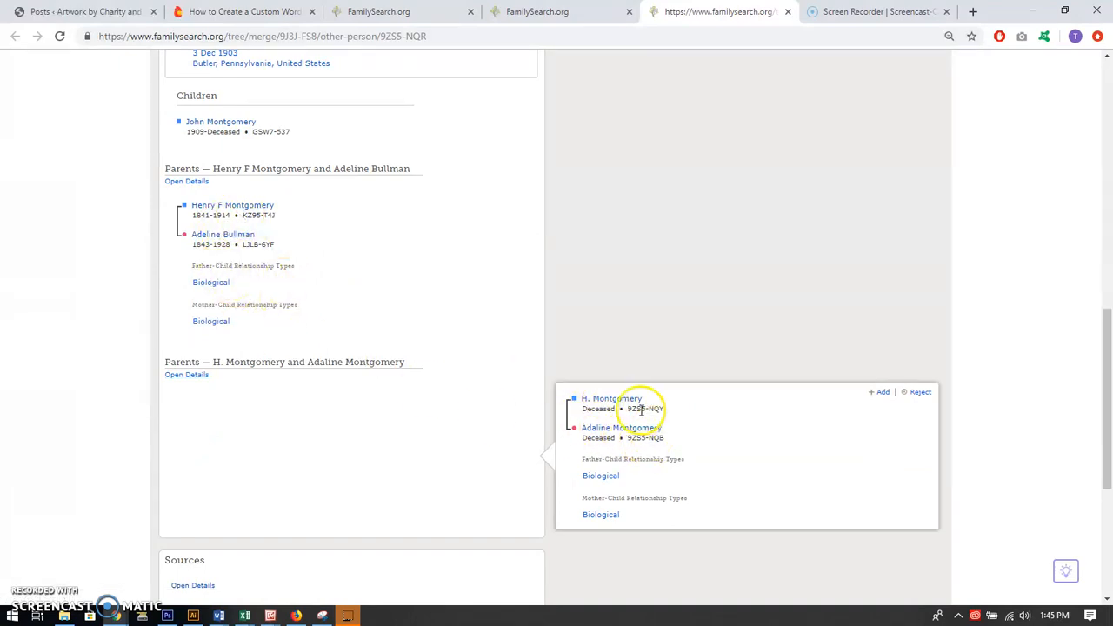
{"action": "left_click", "coordinate": [881, 392]}
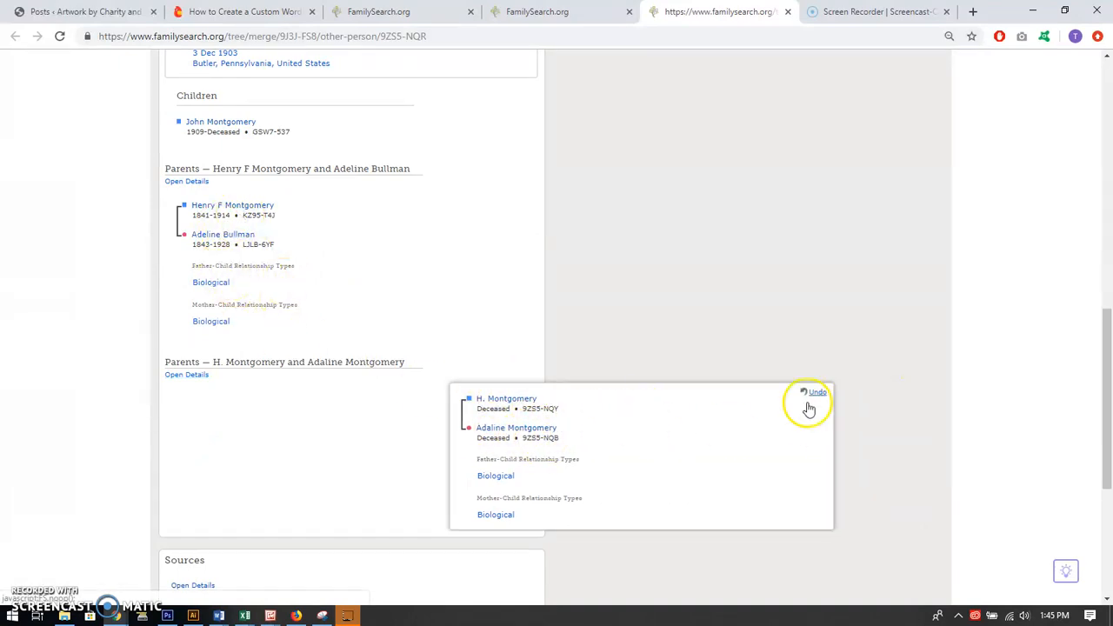
{"action": "scroll", "coordinate": [707, 380], "scroll_direction": "down", "scroll_amount": 1}
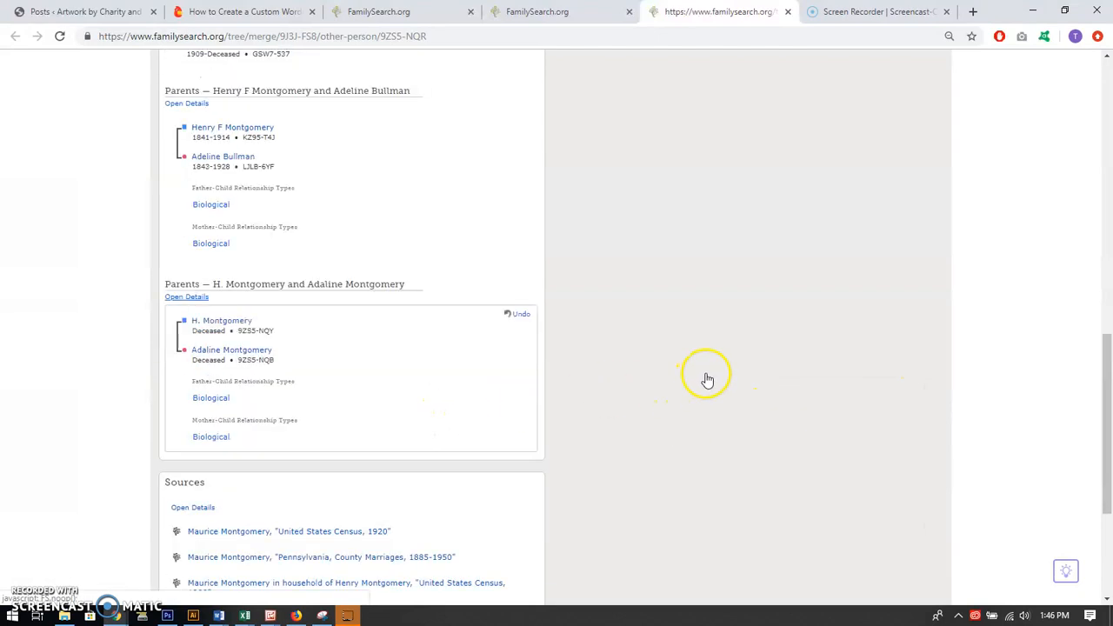
{"action": "scroll", "coordinate": [707, 380], "scroll_direction": "down", "scroll_amount": 3}
{"action": "left_click", "coordinate": [761, 461]}
{"action": "left_click", "coordinate": [581, 352]}
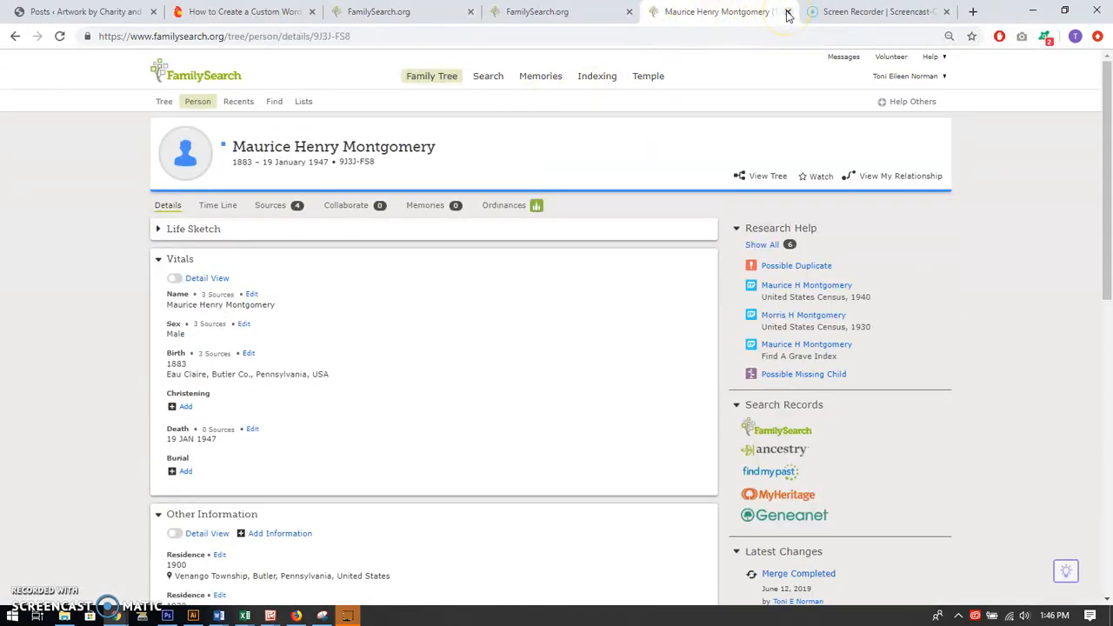
Close the merged husband's details page and reload his research helps after the merge
{"action": "left_click", "coordinate": [577, 15]}
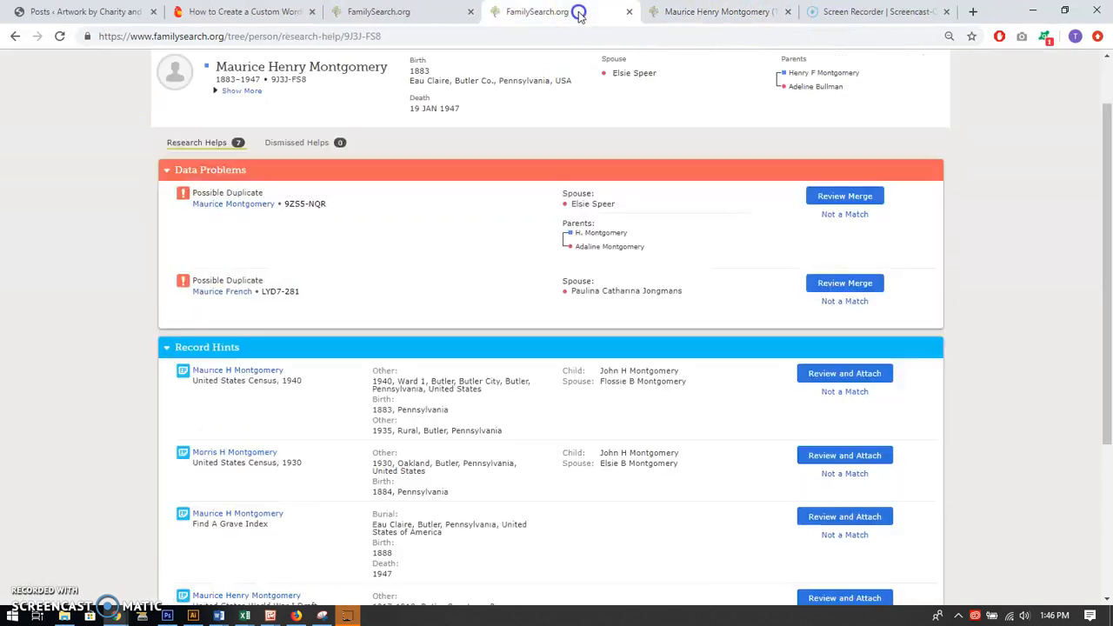
{"action": "left_click", "coordinate": [786, 12]}
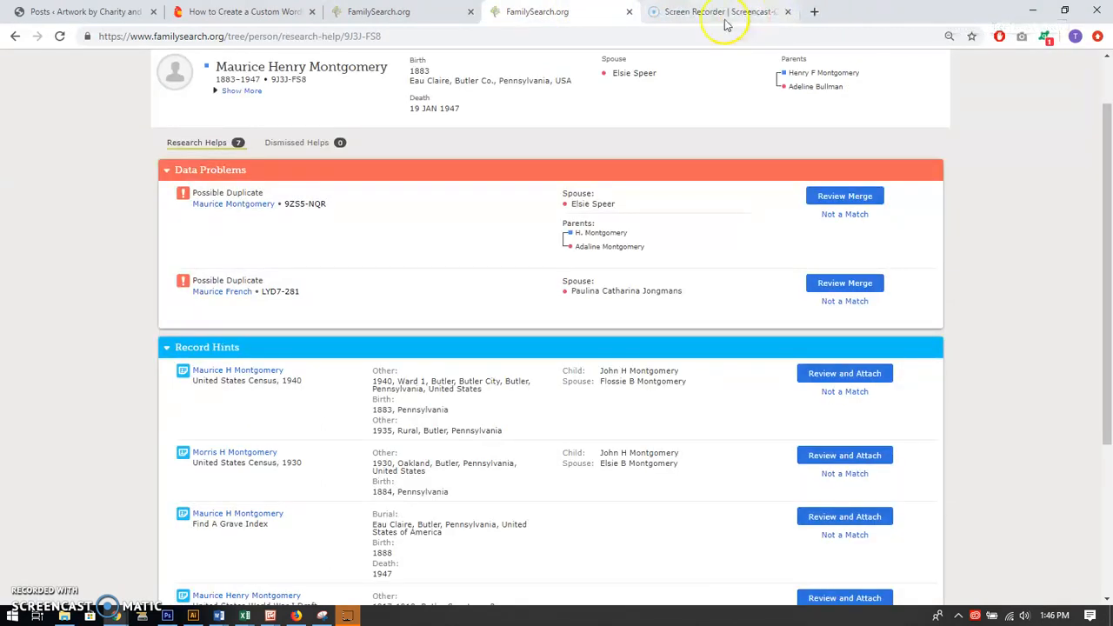
{"action": "left_click", "coordinate": [61, 39]}
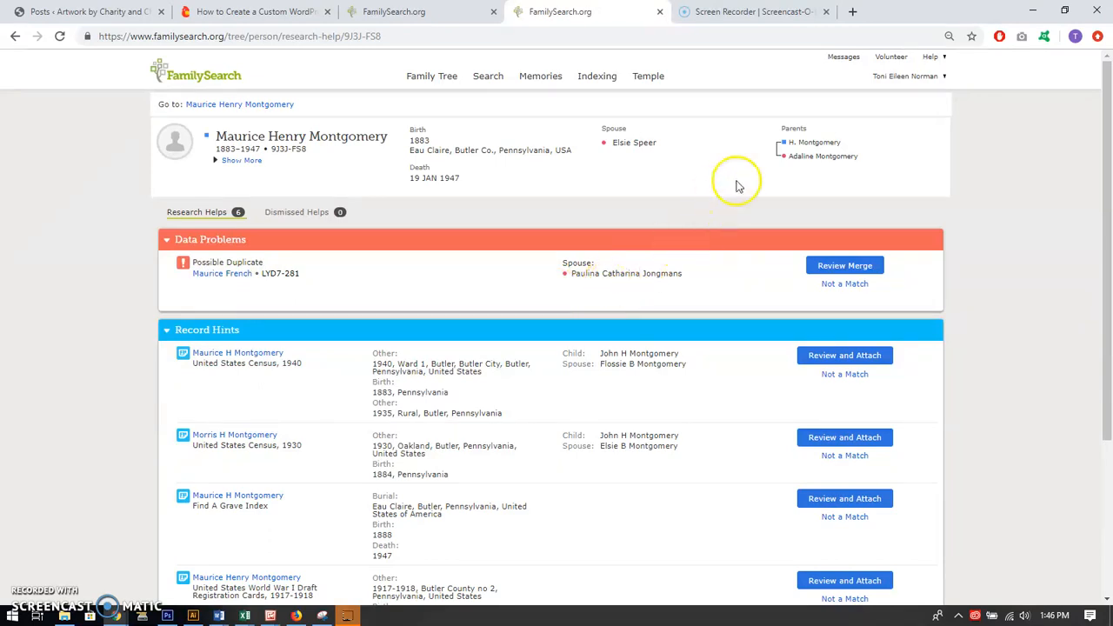
{"action": "mouse_move", "coordinate": [476, 178]}
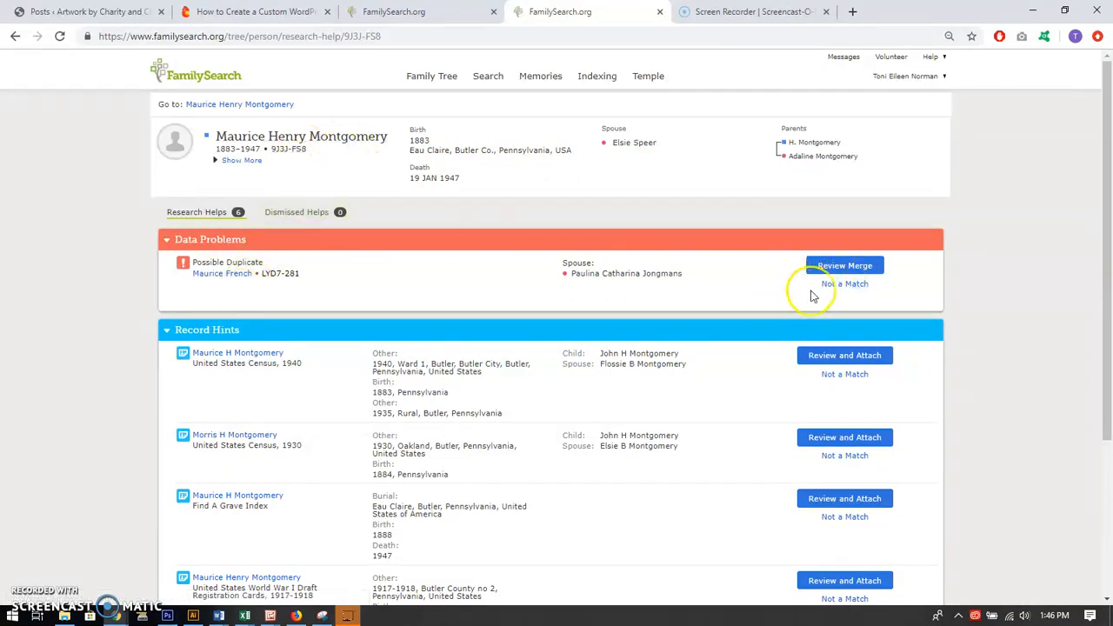
{"action": "left_click", "coordinate": [842, 286]}
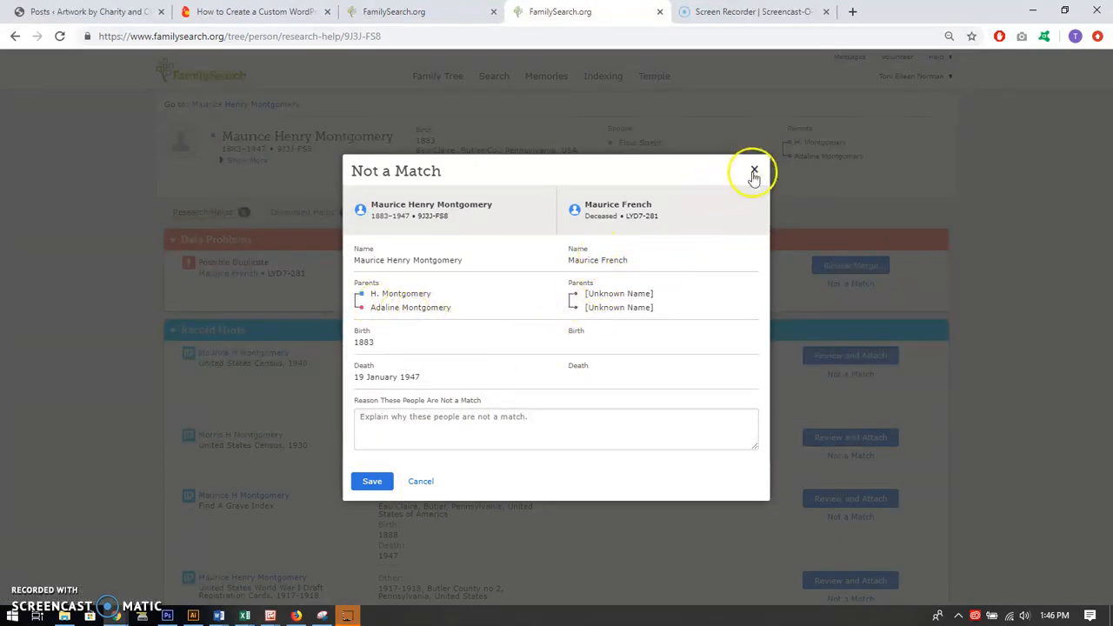
{"action": "left_click", "coordinate": [419, 483]}
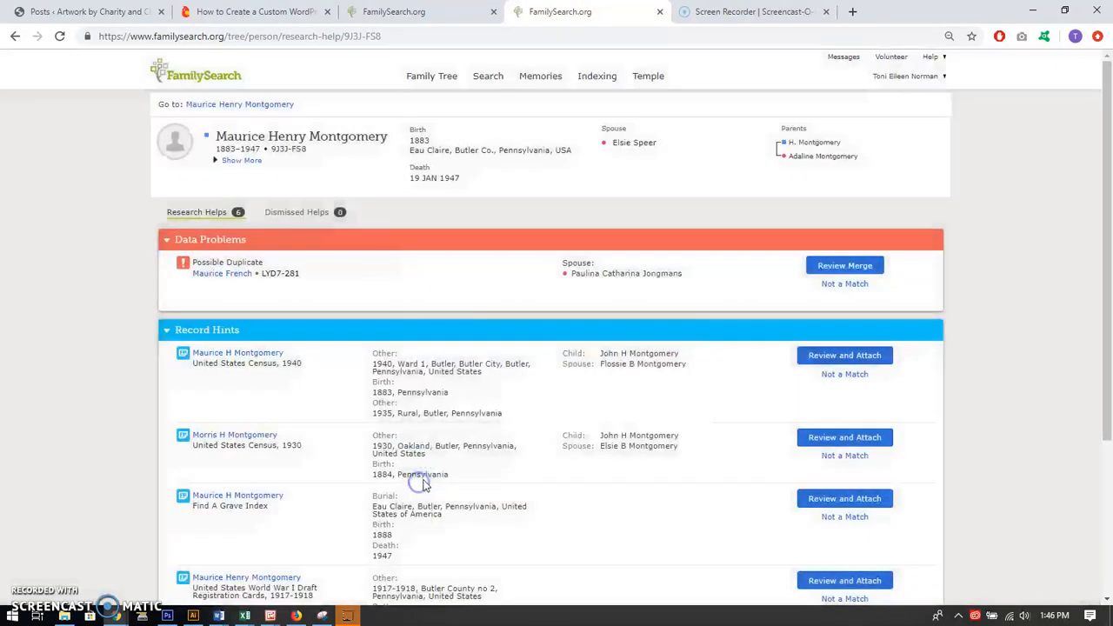
Attach the United States Census, 1930 record to the household head, adding the 1930 residence in Oakland, Butler, Pennsylvania, United States
{"action": "scroll", "coordinate": [700, 366], "scroll_direction": "down", "scroll_amount": 1}
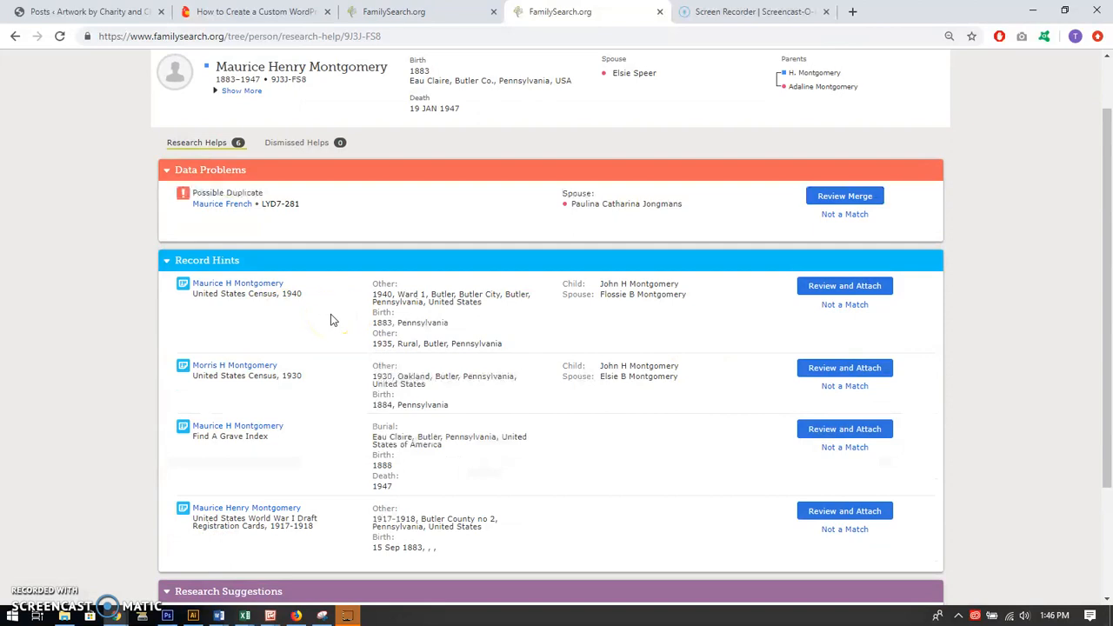
{"action": "left_click", "coordinate": [823, 371]}
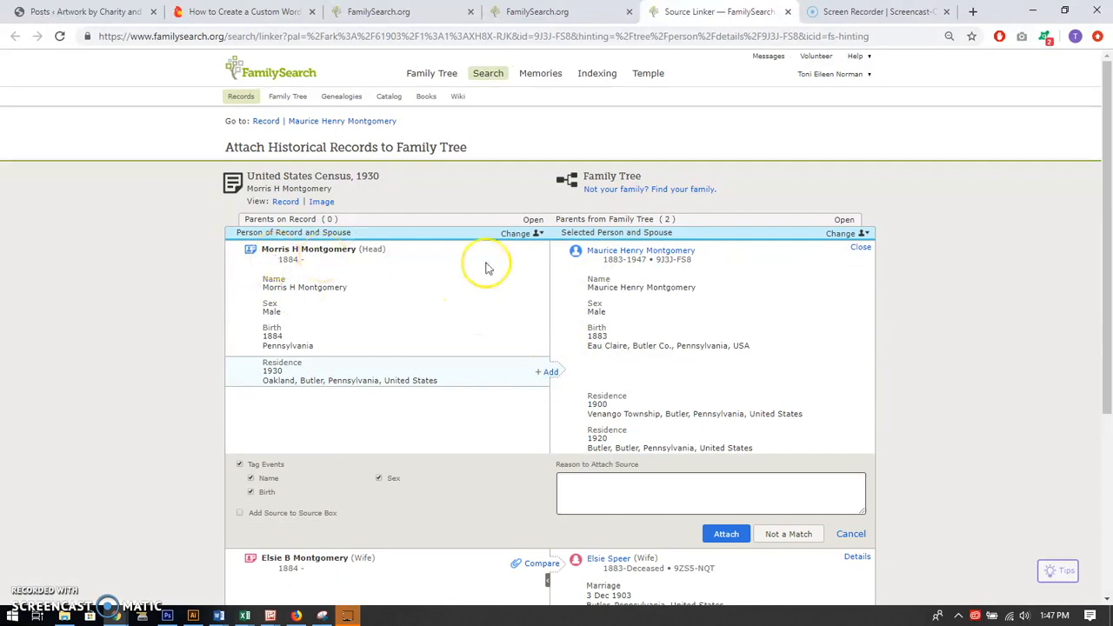
{"action": "left_click", "coordinate": [550, 374]}
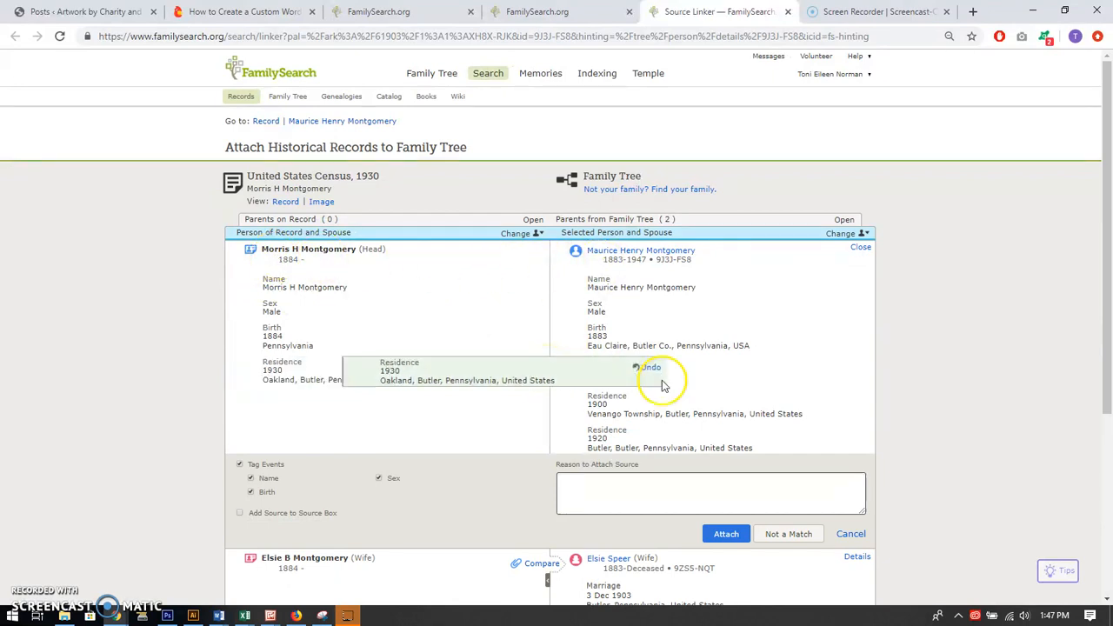
{"action": "scroll", "coordinate": [670, 380], "scroll_direction": "down", "scroll_amount": 2}
{"action": "left_click", "coordinate": [720, 396]}
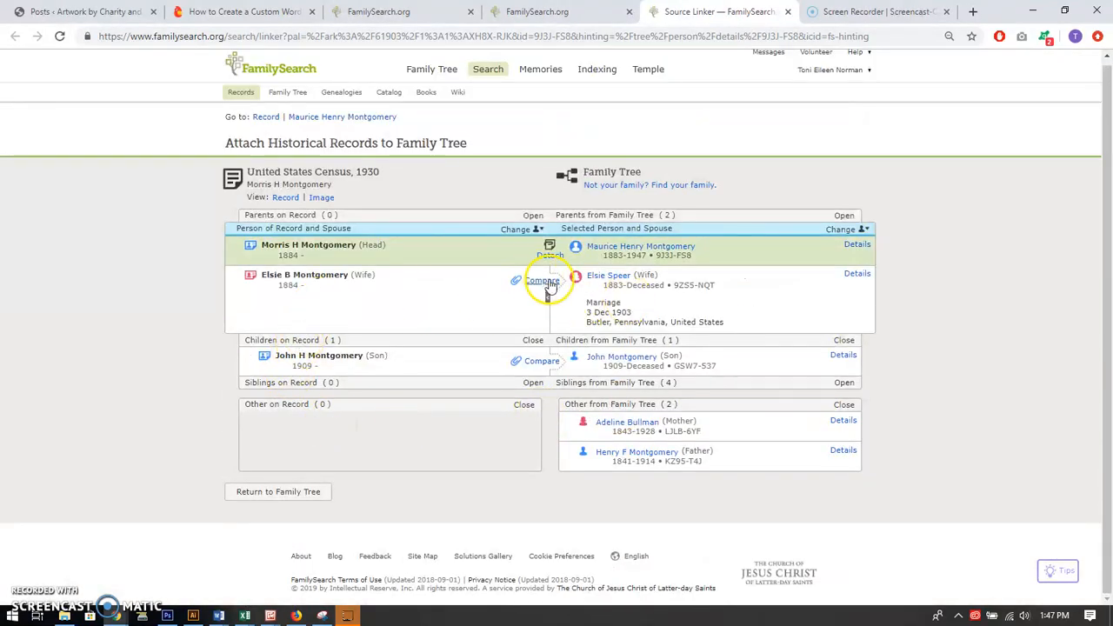
Attach the United States Census, 1930 record to the wife, adding the 1930 residence in Oakland, Butler, Pennsylvania, United States
{"action": "left_click", "coordinate": [538, 279]}
{"action": "left_click", "coordinate": [553, 437]}
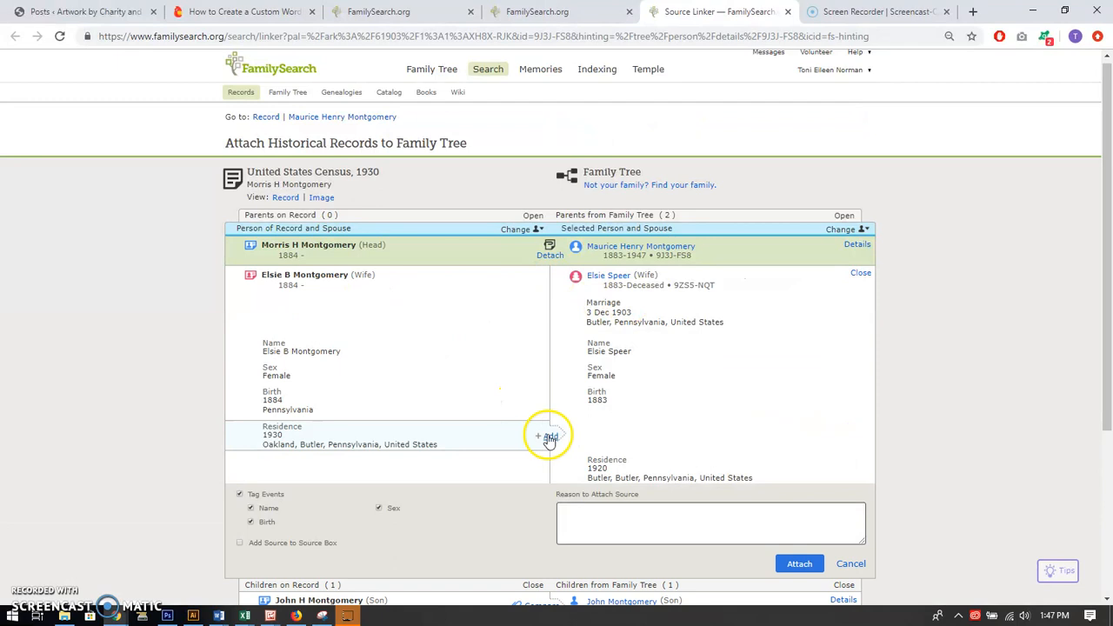
{"action": "scroll", "coordinate": [670, 440], "scroll_direction": "down", "scroll_amount": 2}
{"action": "left_click", "coordinate": [800, 426]}
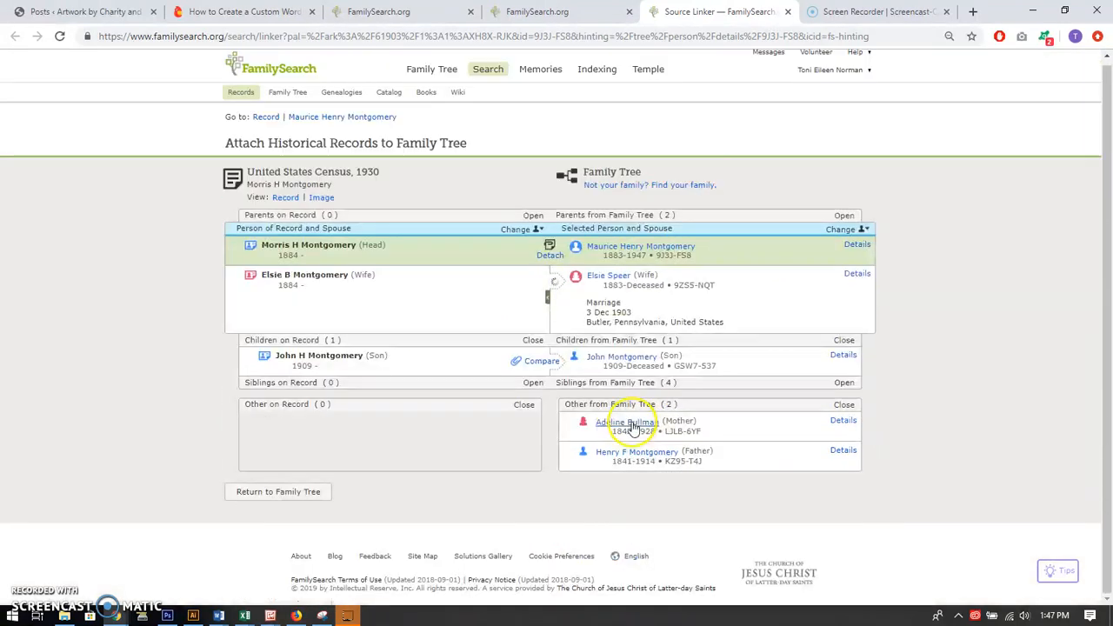
Attach the 1930 census record to the son with its 1930 Oakland residence, and return to the refreshed research helps
{"action": "left_click", "coordinate": [544, 363]}
{"action": "left_click", "coordinate": [557, 481]}
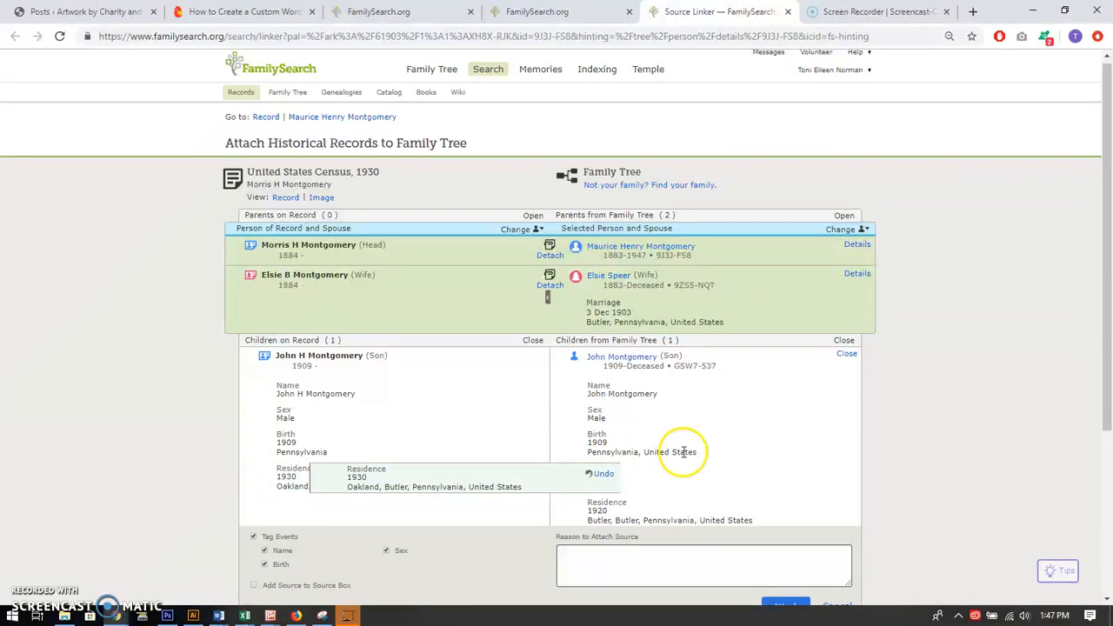
{"action": "scroll", "coordinate": [794, 442], "scroll_direction": "down", "scroll_amount": 2}
{"action": "left_click", "coordinate": [785, 468]}
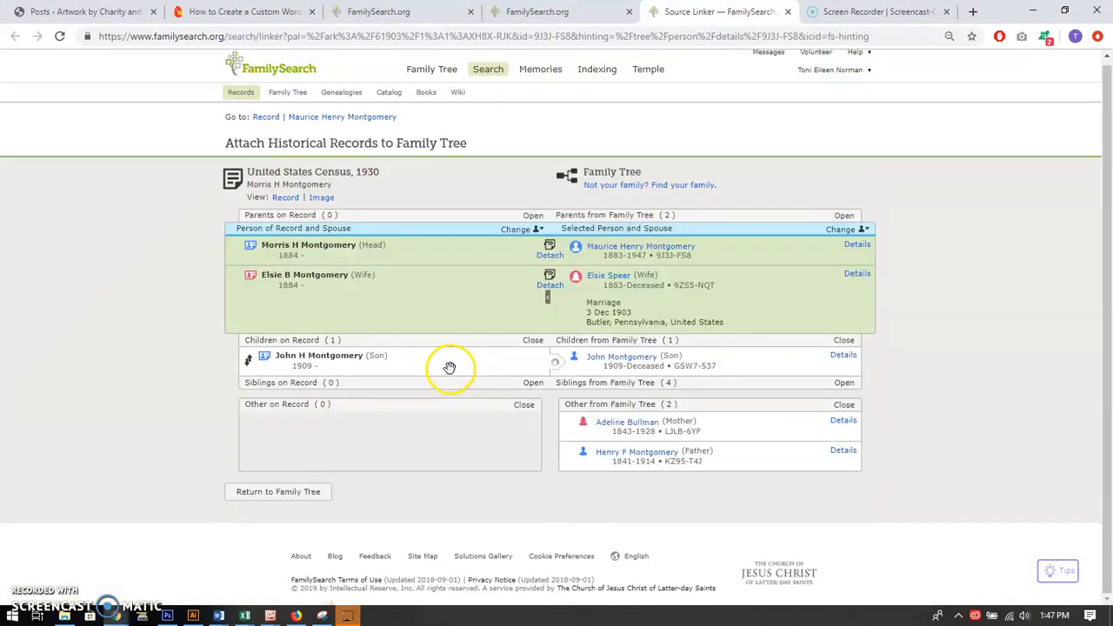
{"action": "left_click", "coordinate": [786, 12]}
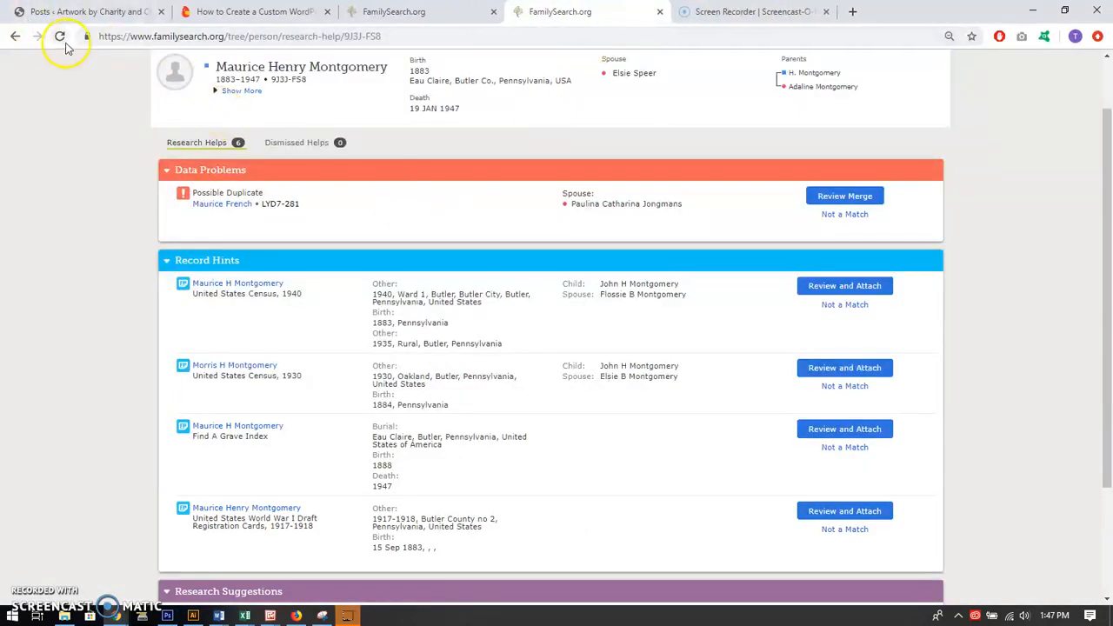
{"action": "left_click", "coordinate": [59, 36]}
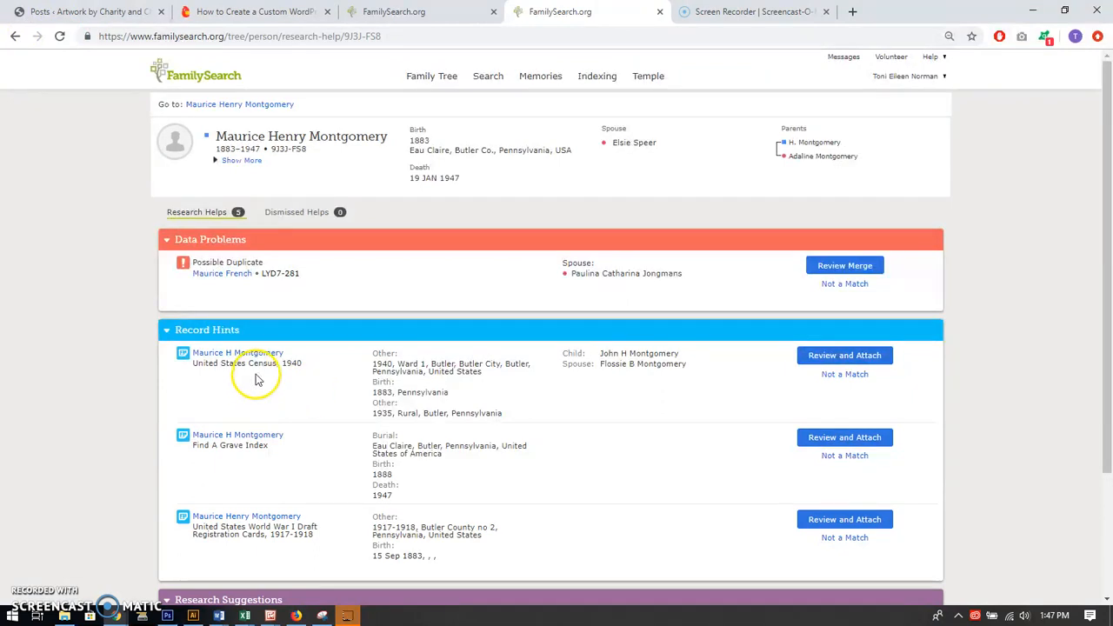
Attach the United States Census, 1940 record to the household head, adding the 1940 Ward 1, Butler and 1935 Rural, Butler residences
{"action": "left_click", "coordinate": [832, 358]}
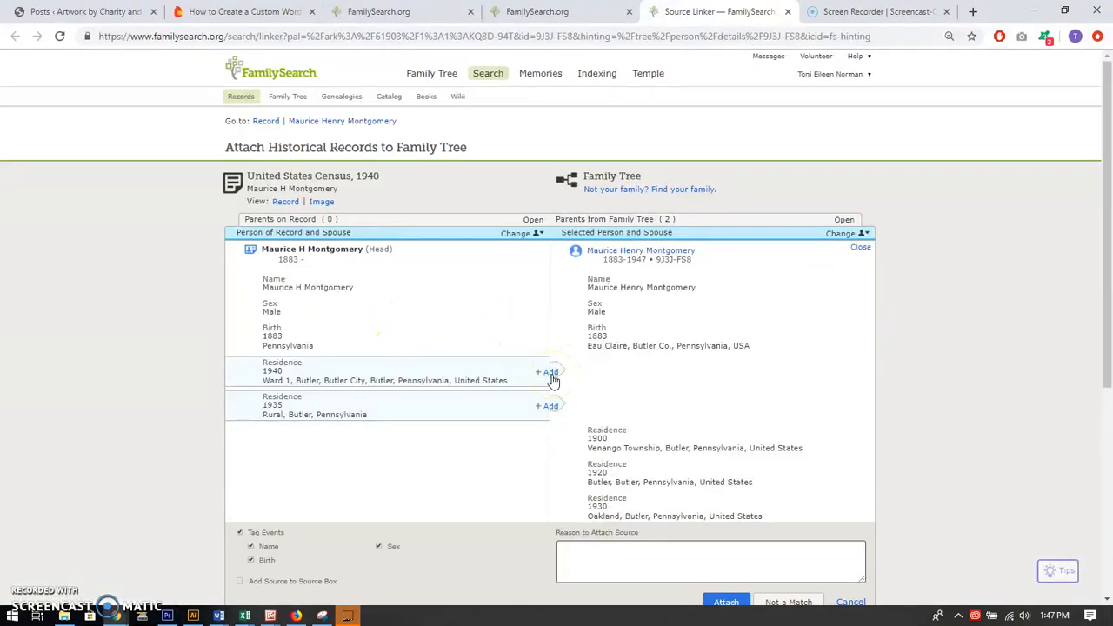
{"action": "left_click", "coordinate": [551, 375]}
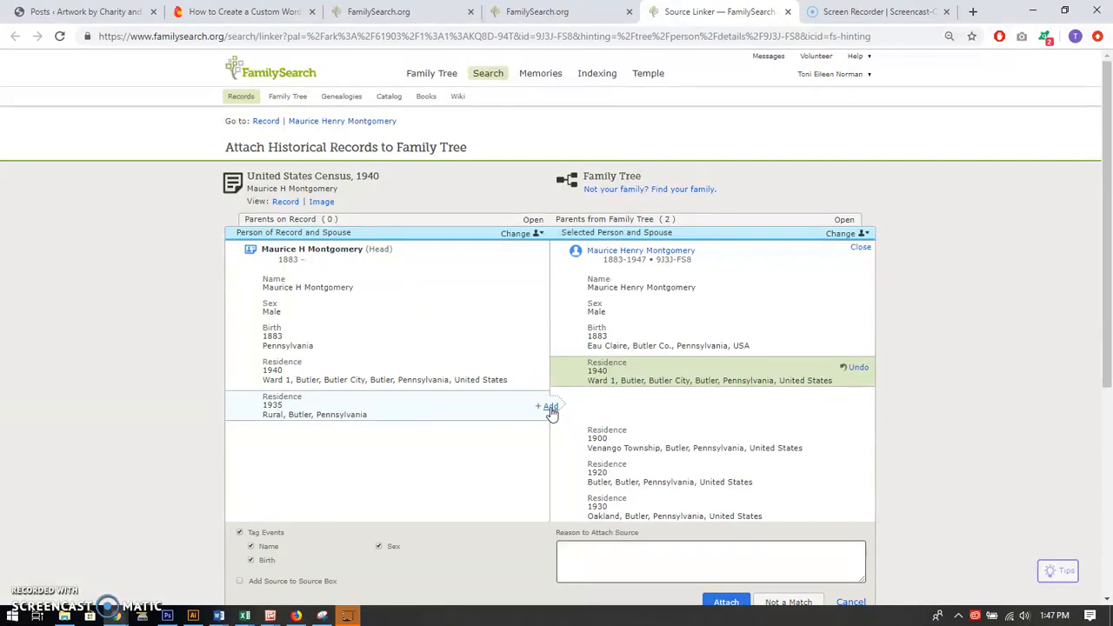
{"action": "left_click", "coordinate": [552, 410]}
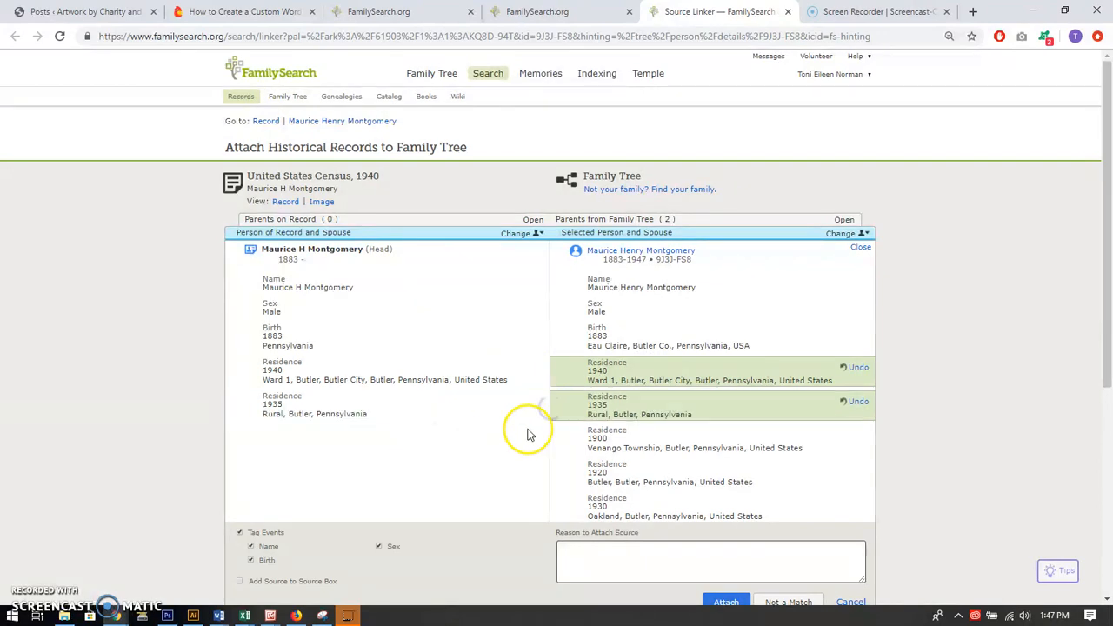
{"action": "scroll", "coordinate": [670, 410], "scroll_direction": "down", "scroll_amount": 2}
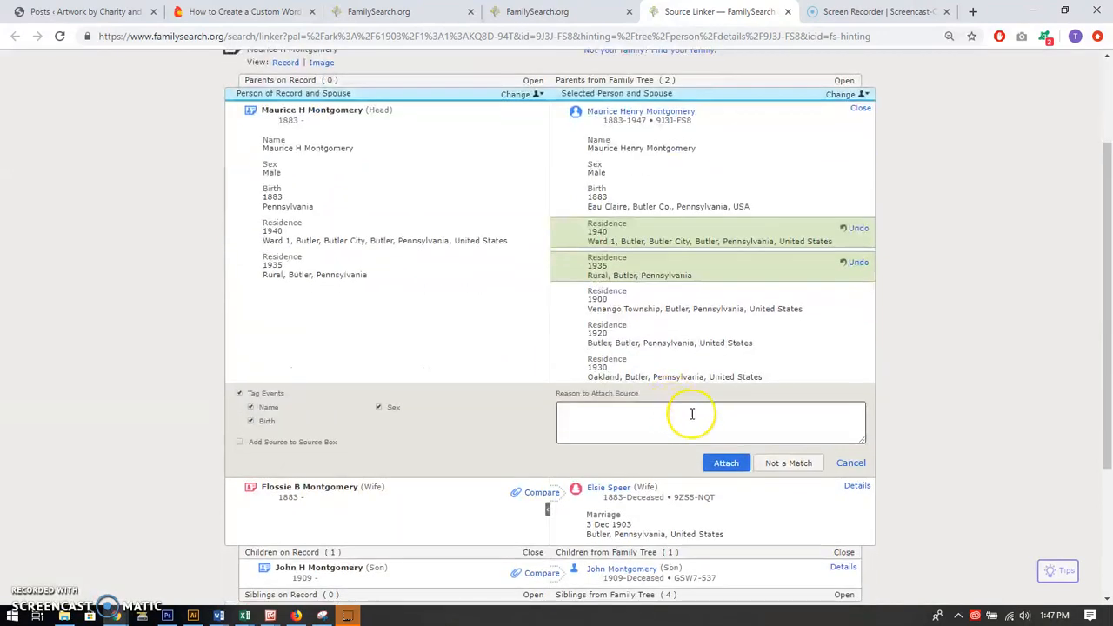
{"action": "left_click", "coordinate": [723, 462]}
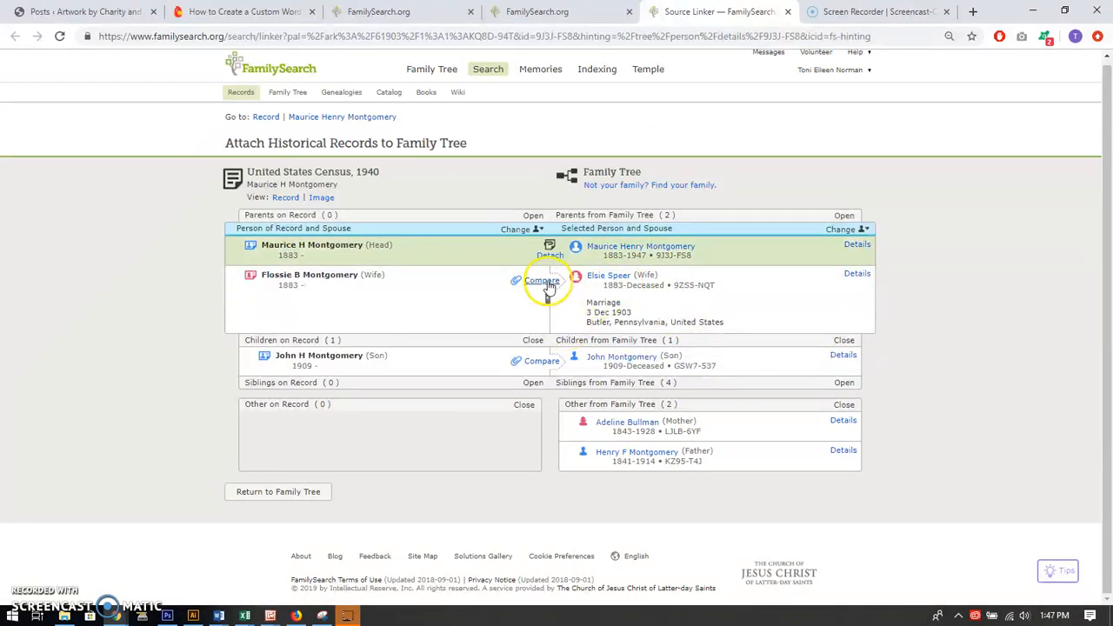
Attach the United States Census, 1940 record to the wife, adding both residences from the record
{"action": "left_click", "coordinate": [546, 283]}
{"action": "left_click", "coordinate": [552, 301]}
{"action": "left_click", "coordinate": [553, 335]}
{"action": "left_click", "coordinate": [798, 497]}
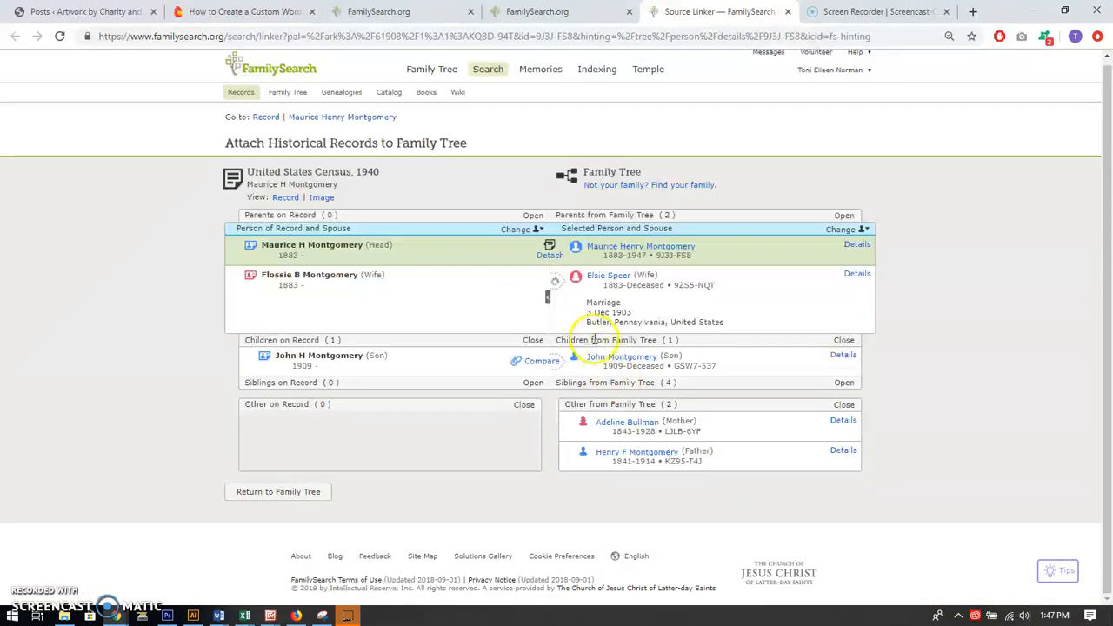
Attach the 1940 census record to the son with its 1940 and 1935 residences, and return to the refreshed research helps
{"action": "left_click", "coordinate": [542, 362]}
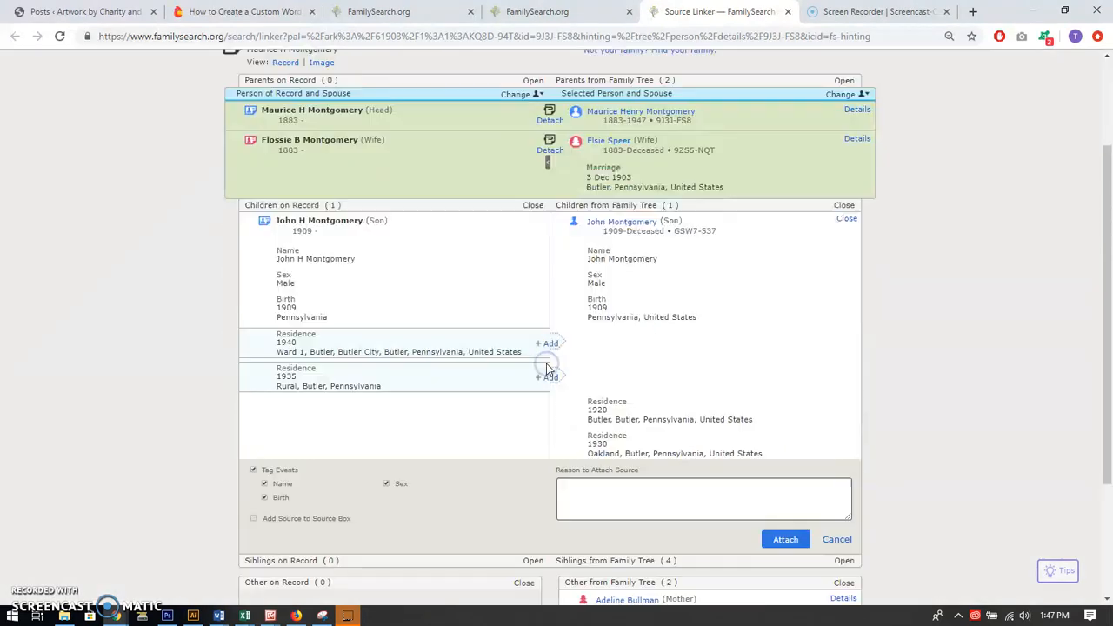
{"action": "left_click", "coordinate": [552, 345]}
{"action": "left_click", "coordinate": [549, 377]}
{"action": "left_click", "coordinate": [786, 540]}
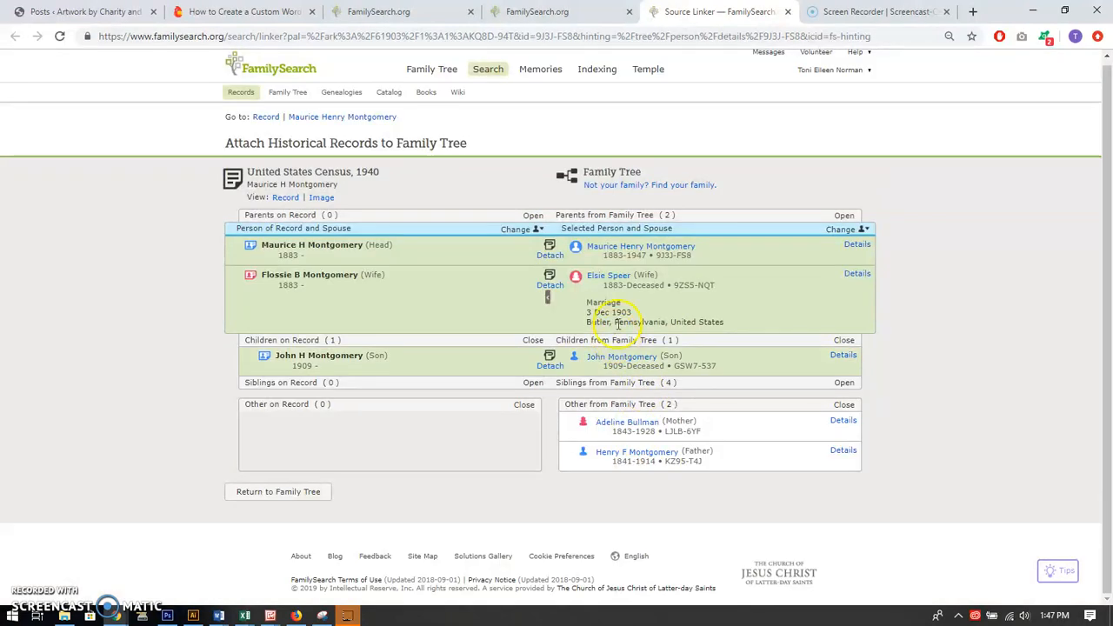
{"action": "left_click", "coordinate": [786, 12]}
{"action": "left_click", "coordinate": [59, 36]}
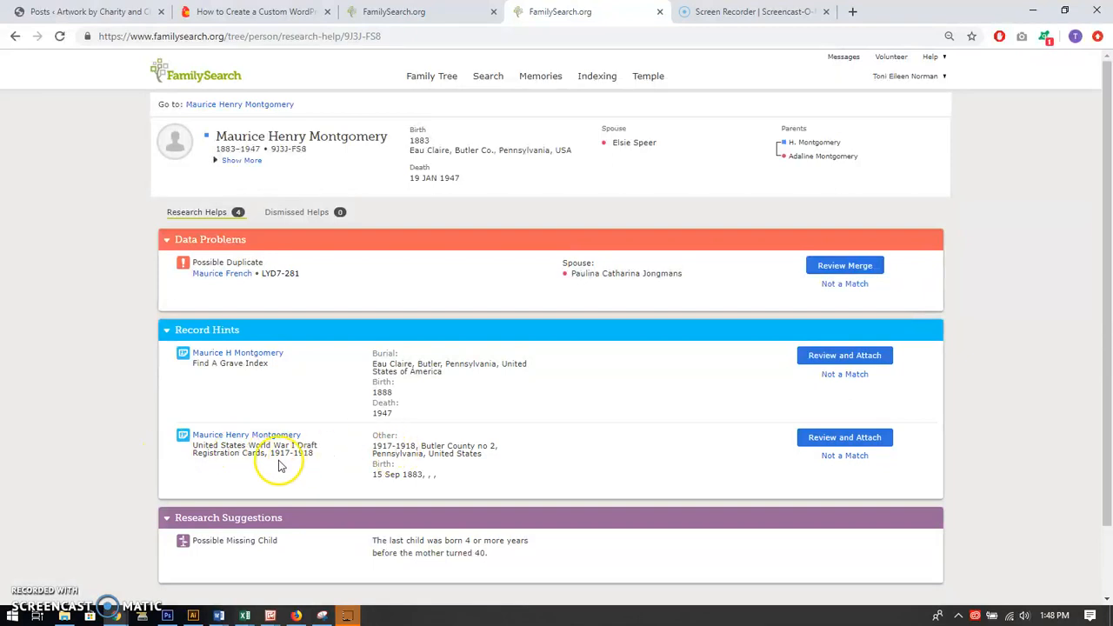
Attach the World War I Draft Registration Cards record, adding the 1917-1918 military draft registration in Butler County no 2, and refresh the research helps
{"action": "left_click", "coordinate": [826, 440]}
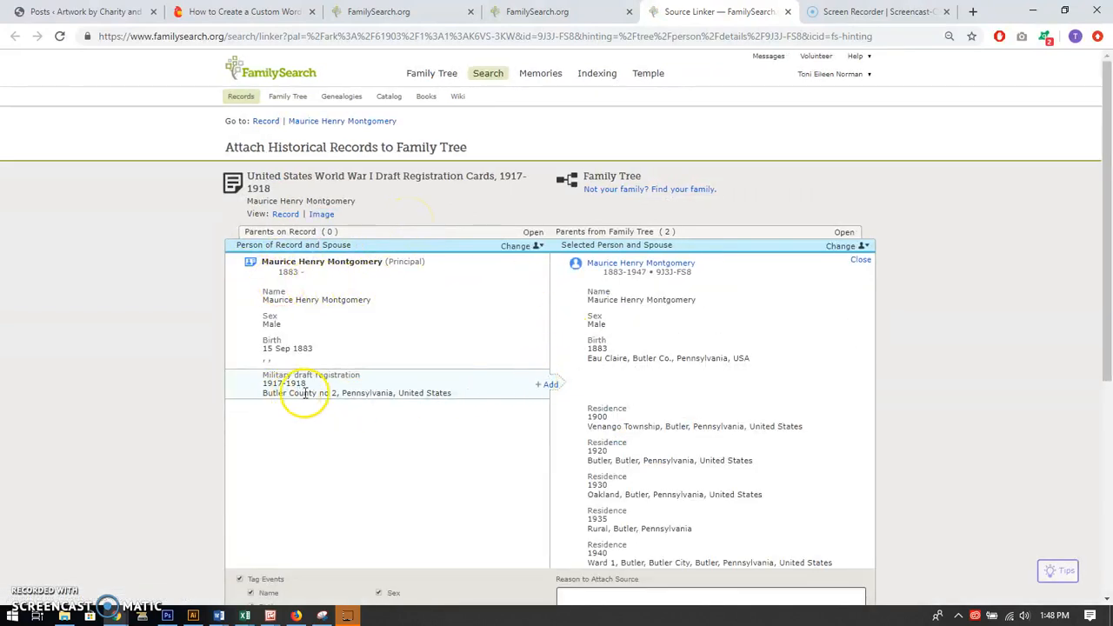
{"action": "left_click", "coordinate": [550, 387]}
{"action": "scroll", "coordinate": [719, 398], "scroll_direction": "down", "scroll_amount": 2}
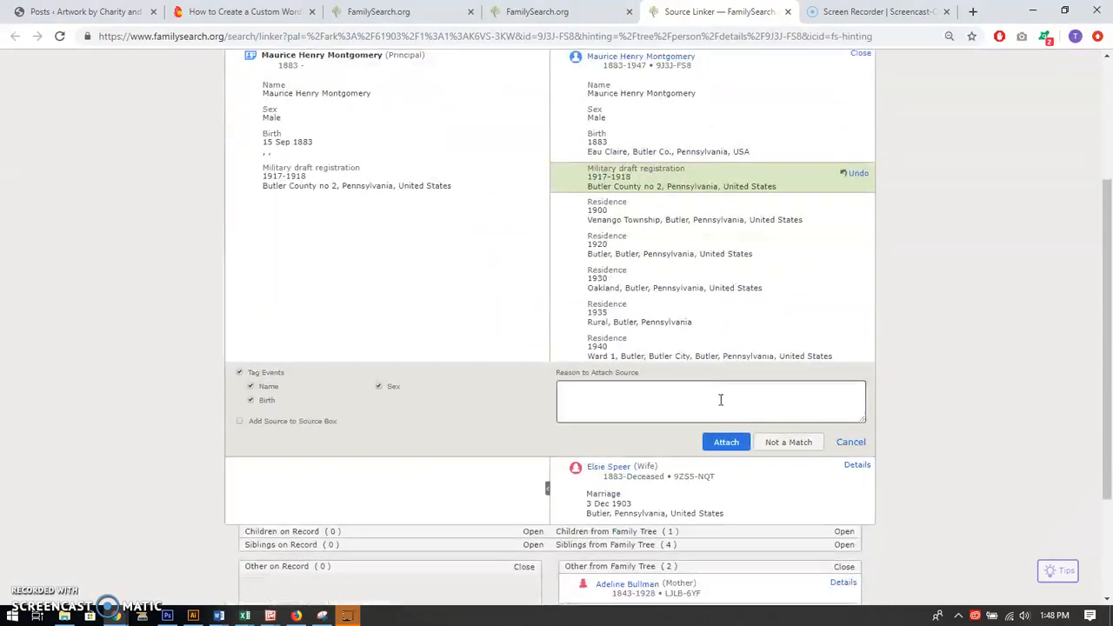
{"action": "left_click", "coordinate": [725, 441]}
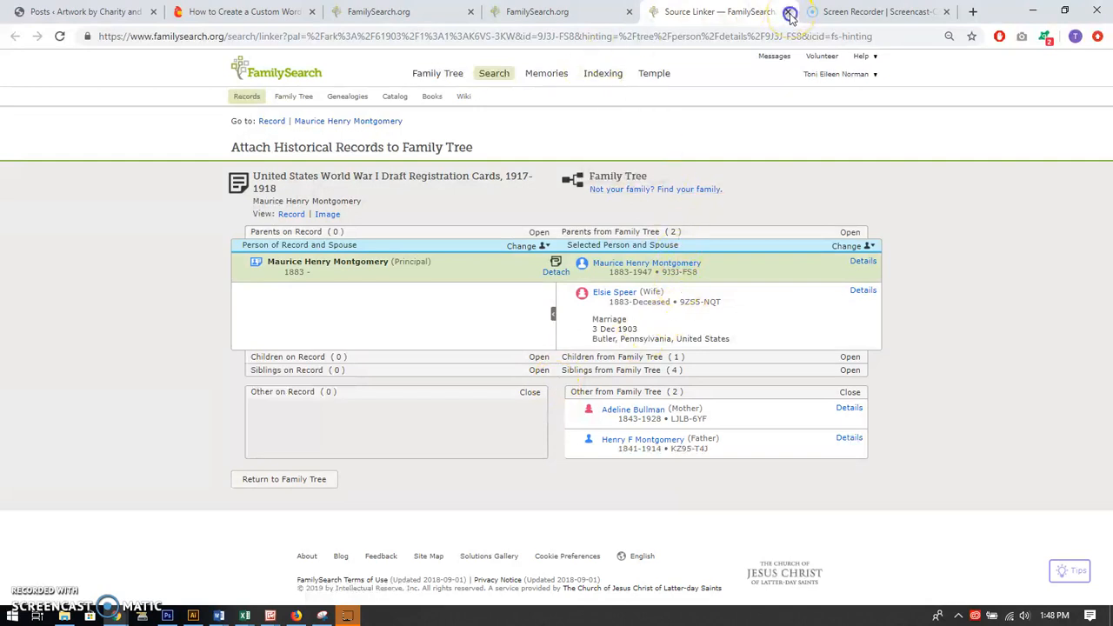
{"action": "left_click", "coordinate": [789, 12]}
{"action": "left_click", "coordinate": [58, 37]}
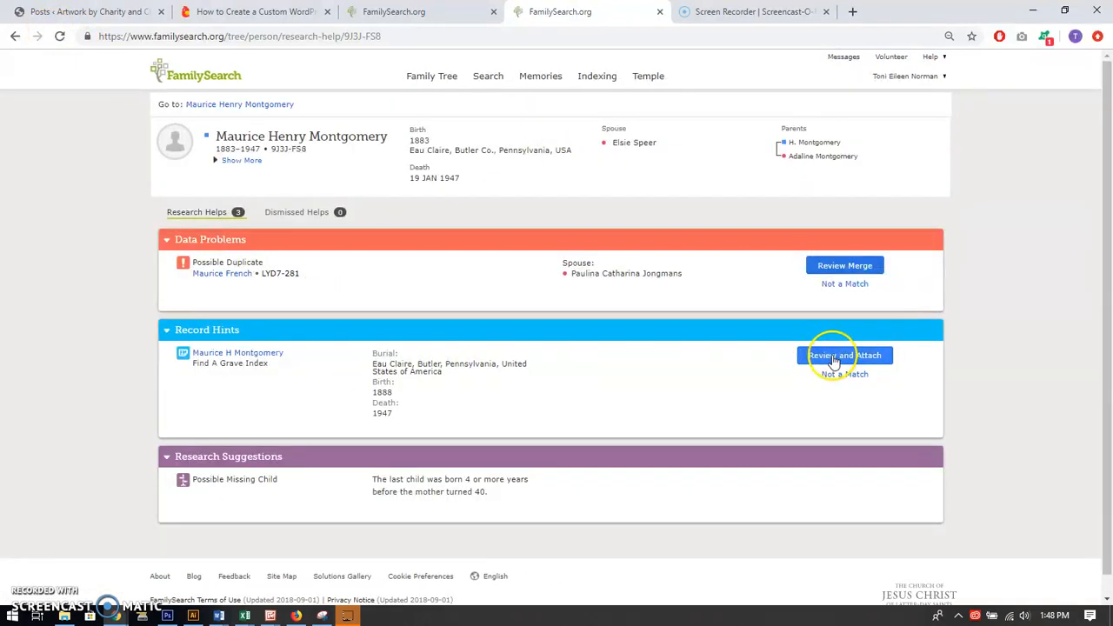
Attach the Find A Grave Index record, adding the burial in Eau Claire, Butler, Pennsylvania, and refresh the research helps
{"action": "left_click", "coordinate": [833, 358]}
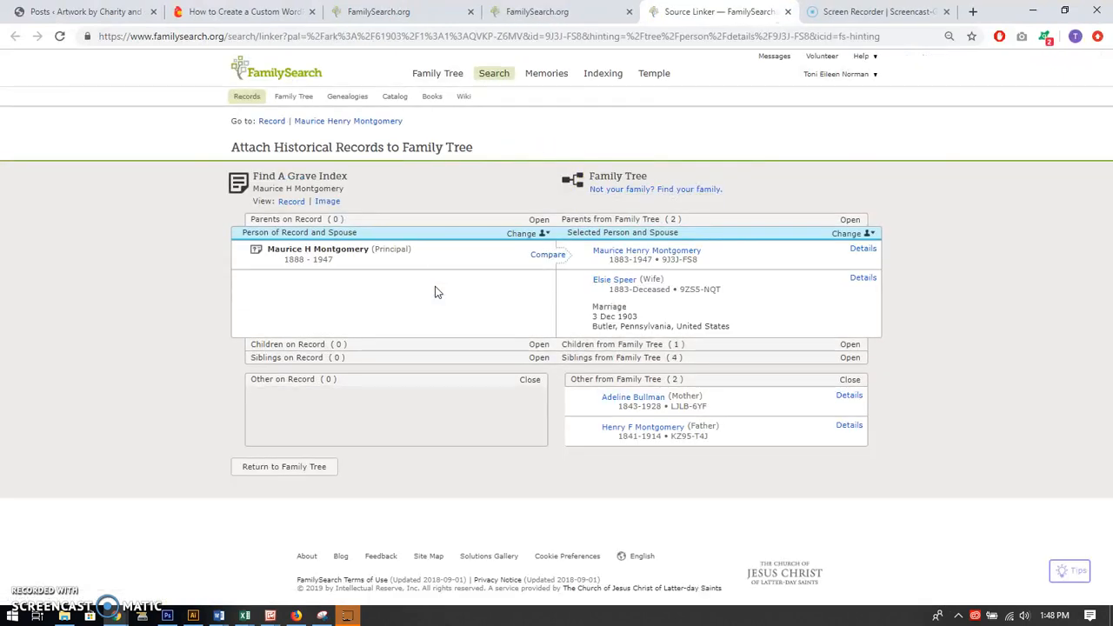
{"action": "left_click", "coordinate": [448, 311]}
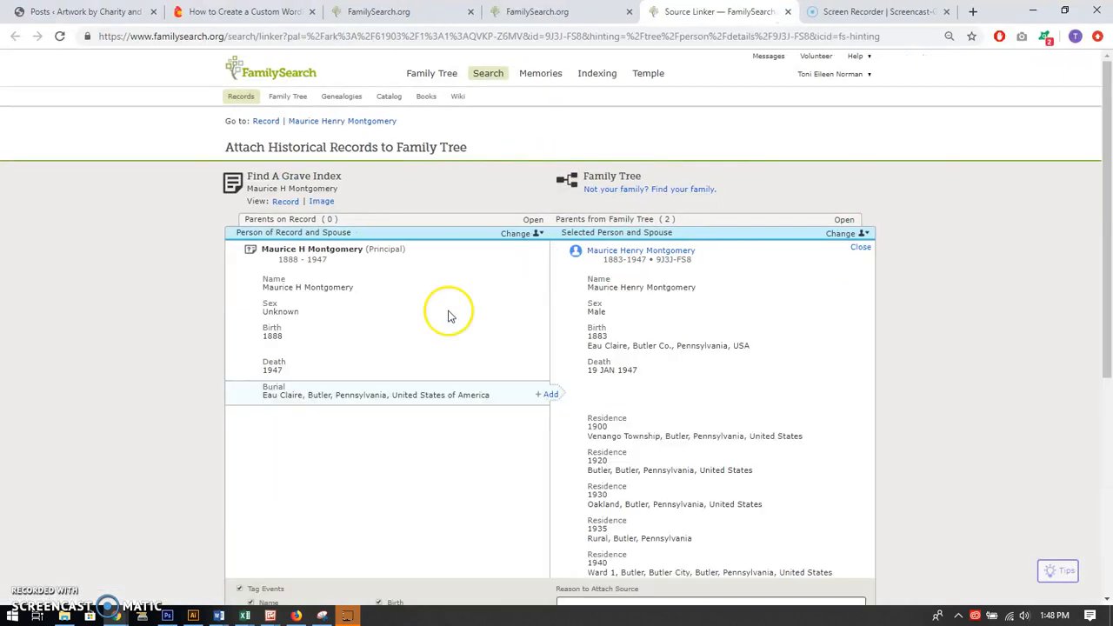
{"action": "left_click", "coordinate": [546, 394]}
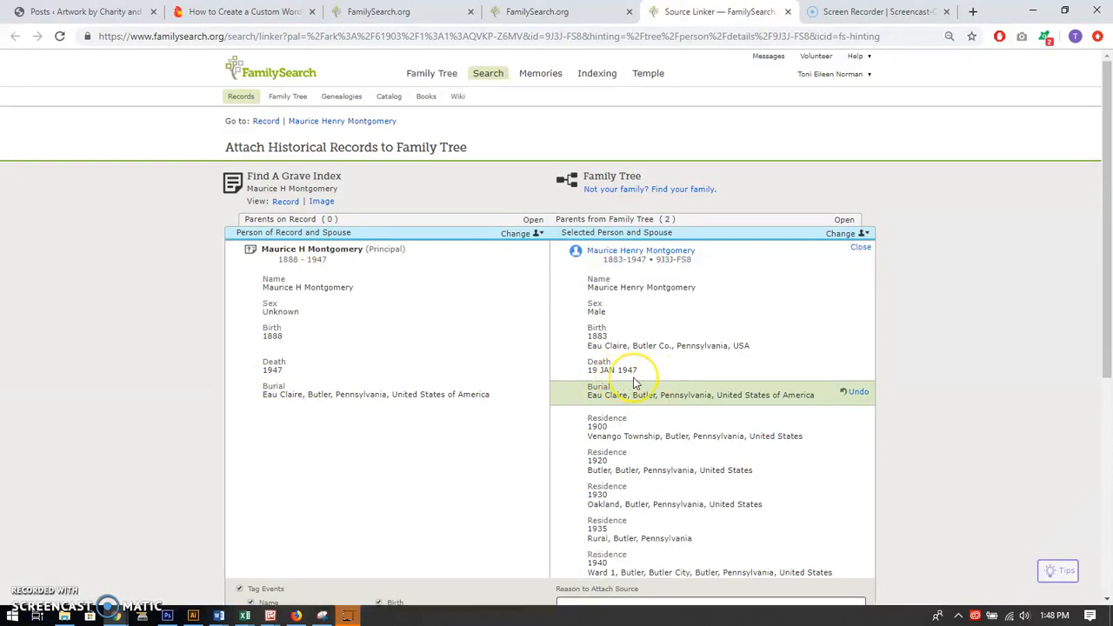
{"action": "scroll", "coordinate": [687, 383], "scroll_direction": "down", "scroll_amount": 3}
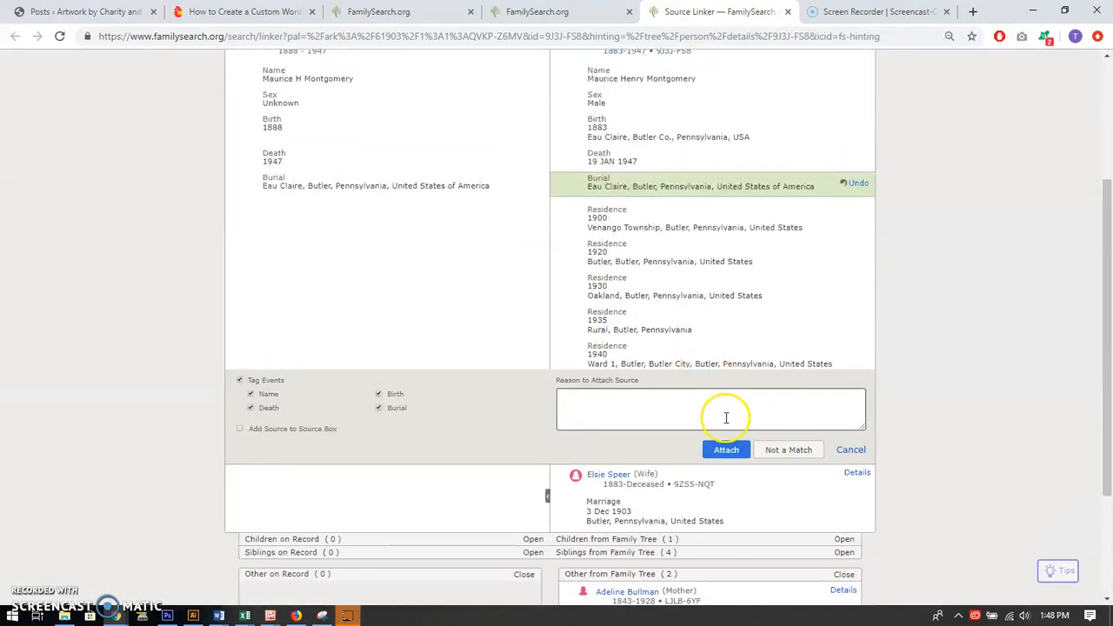
{"action": "left_click", "coordinate": [726, 452]}
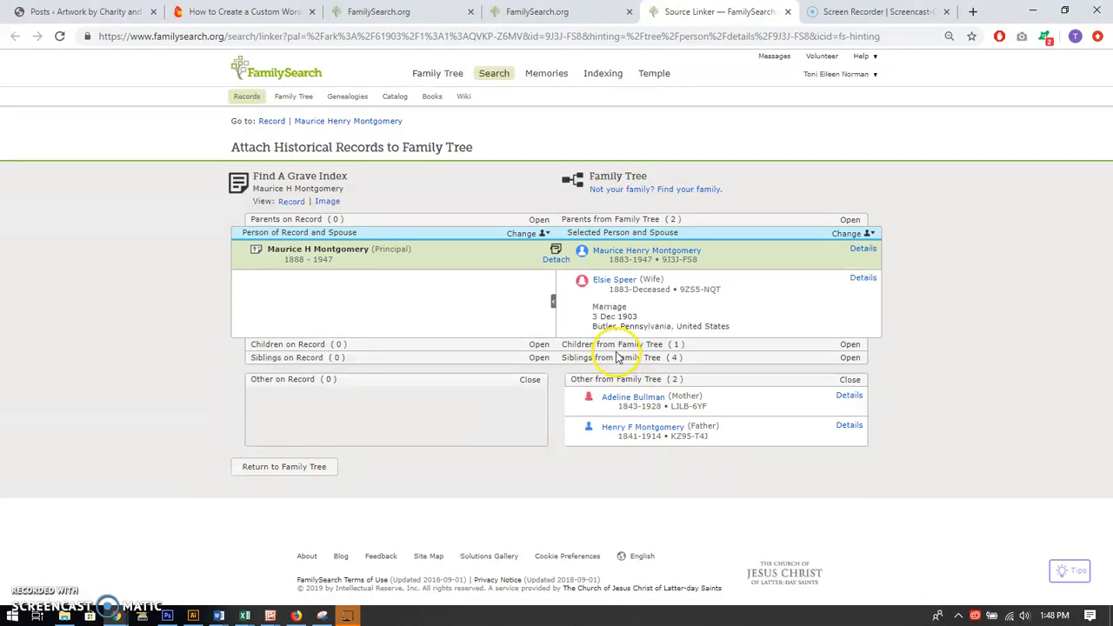
{"action": "left_click", "coordinate": [788, 12]}
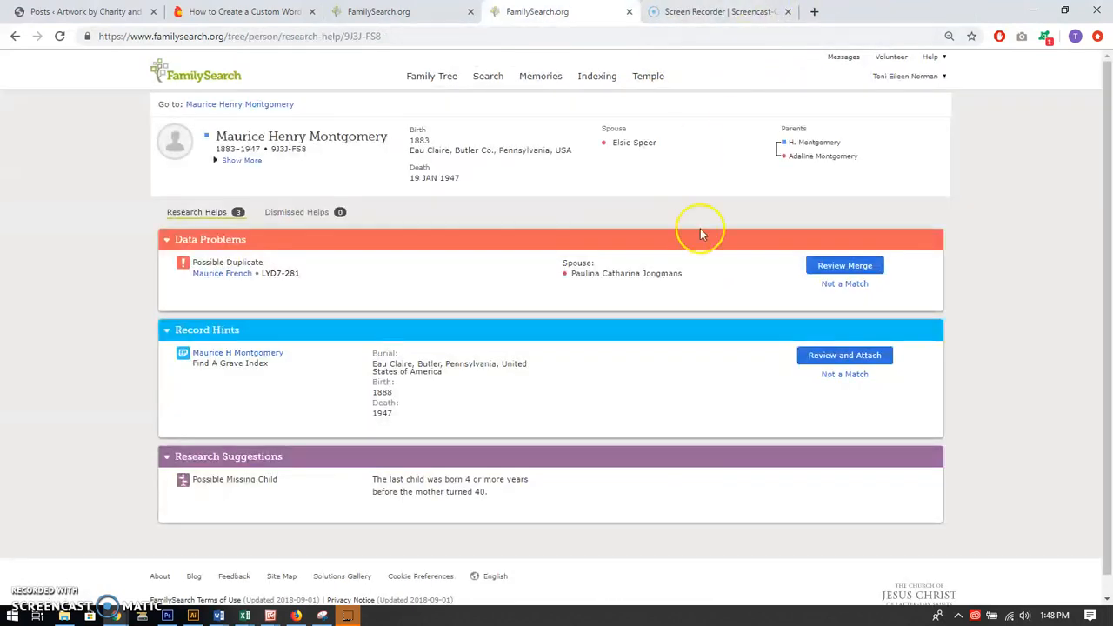
{"action": "left_click", "coordinate": [59, 36]}
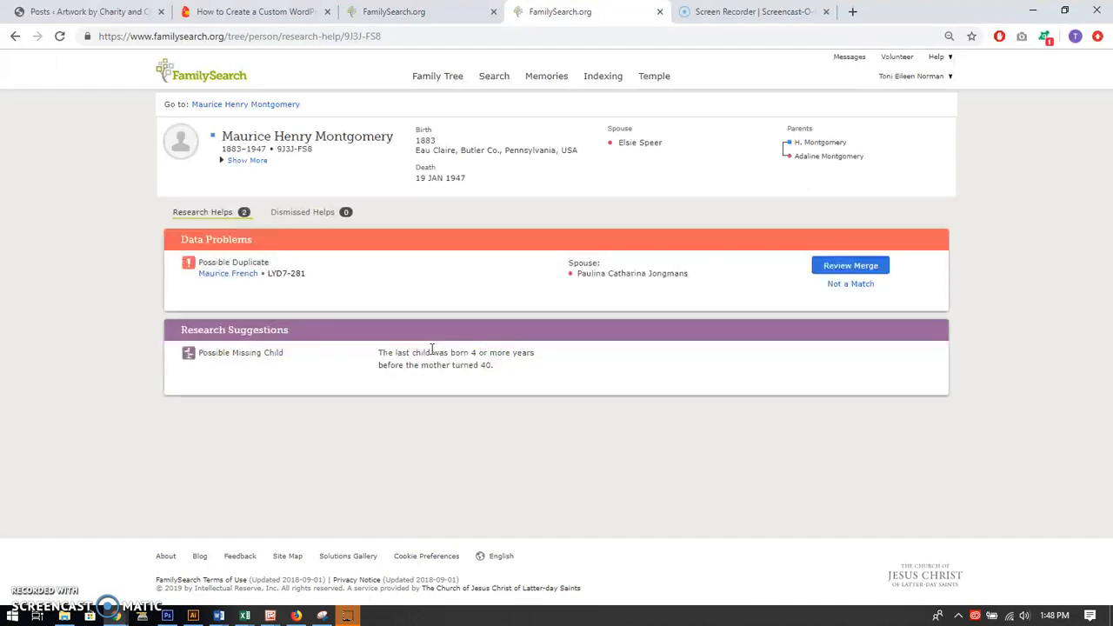
Open the man's person page to examine his vitals and other information, and review his chronological list of sources
{"action": "left_click", "coordinate": [433, 17]}
{"action": "left_click", "coordinate": [550, 10]}
{"action": "left_click", "coordinate": [249, 105]}
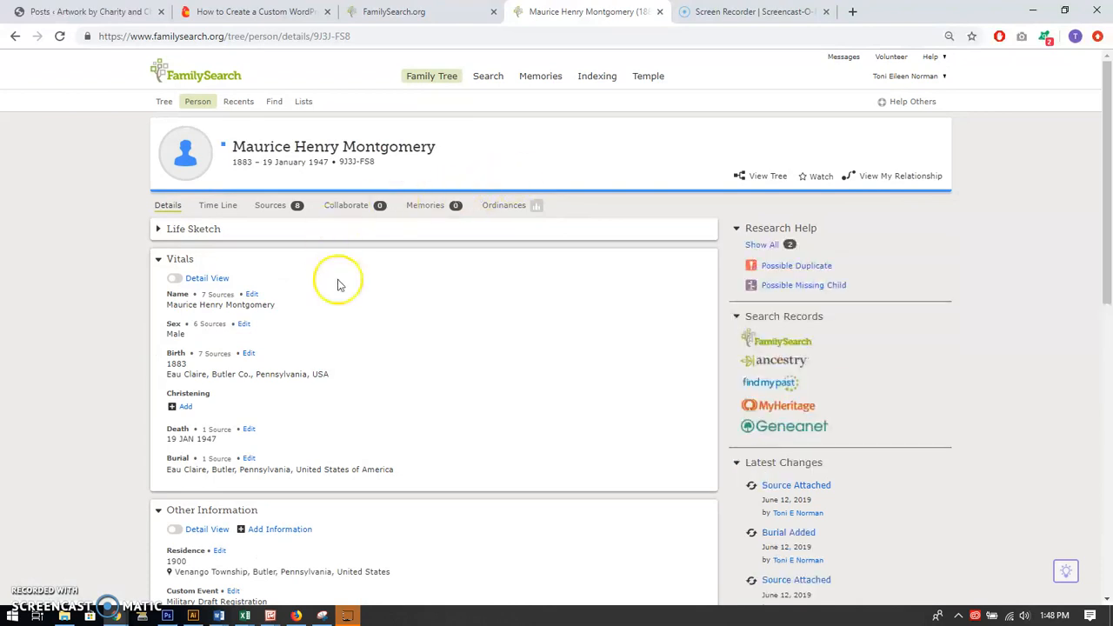
{"action": "scroll", "coordinate": [542, 318], "scroll_direction": "down", "scroll_amount": 2}
{"action": "scroll", "coordinate": [541, 321], "scroll_direction": "down", "scroll_amount": 2}
{"action": "scroll", "coordinate": [362, 293], "scroll_direction": "up", "scroll_amount": 4}
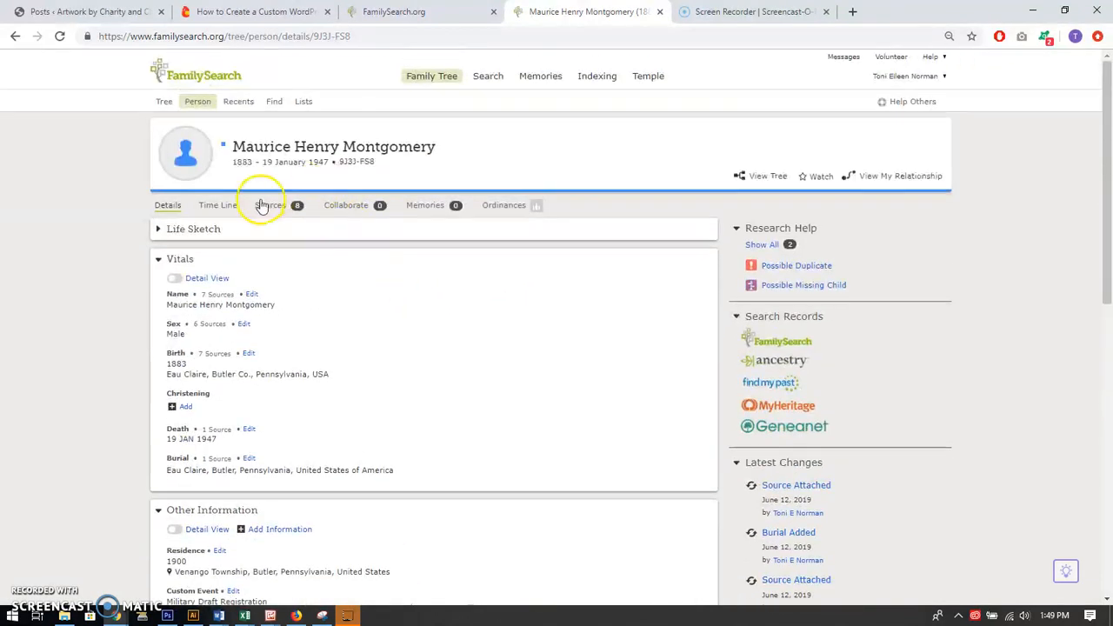
{"action": "left_click", "coordinate": [271, 205]}
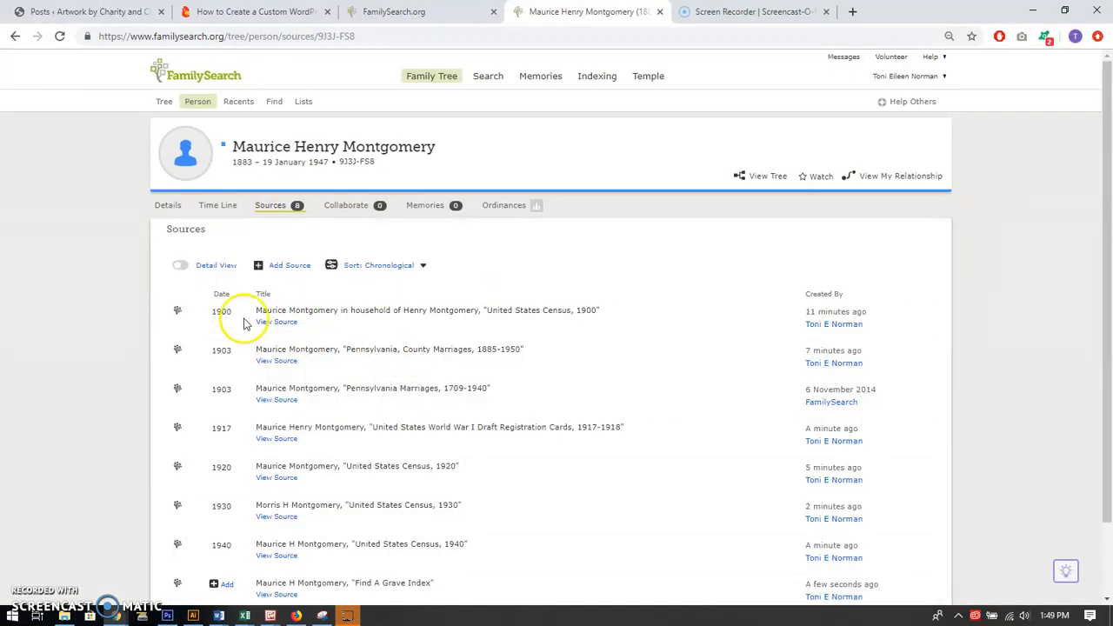
{"action": "scroll", "coordinate": [252, 339], "scroll_direction": "down", "scroll_amount": 1}
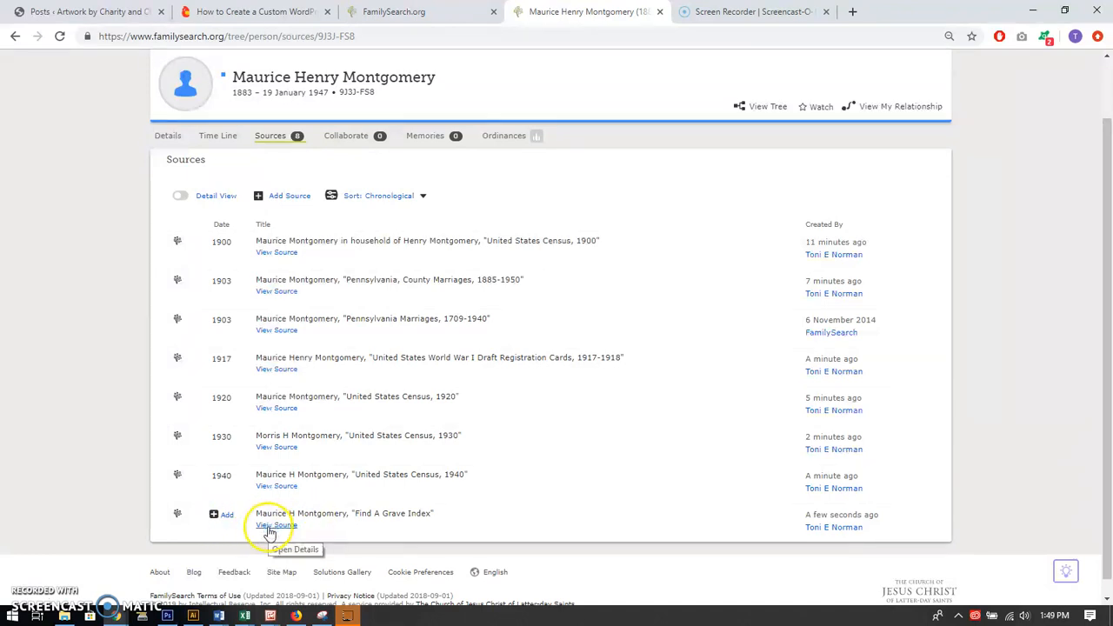
Set the event date of the undated Find A Grave Index source to the standardized date 1947 and save it
{"action": "left_click", "coordinate": [224, 519]}
{"action": "scroll", "coordinate": [283, 526], "scroll_direction": "down", "scroll_amount": 2}
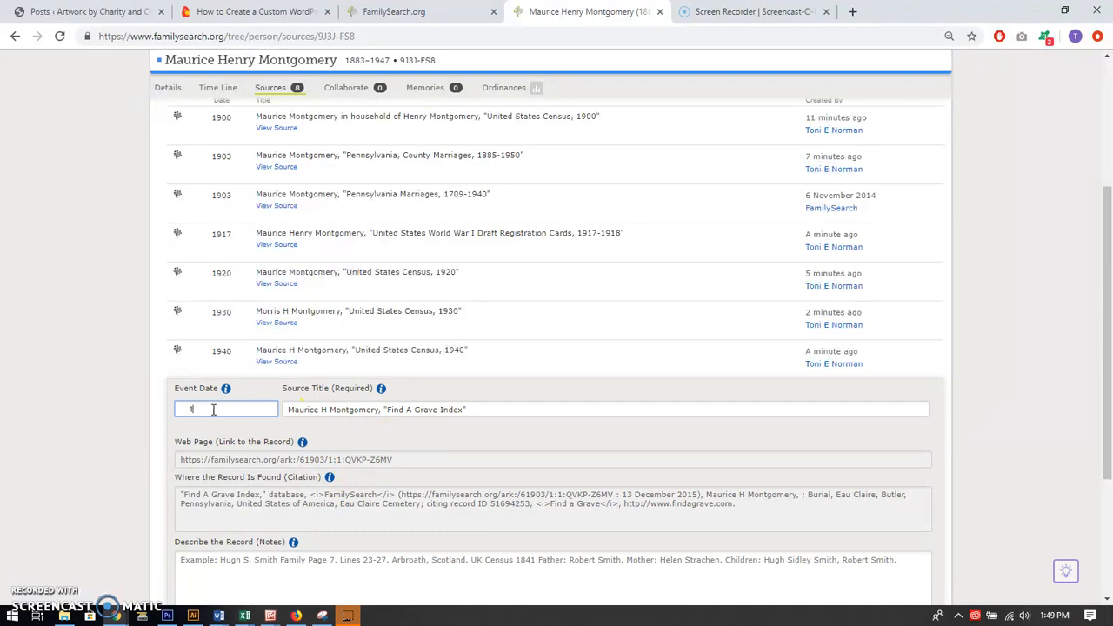
{"action": "type", "text": "194"}
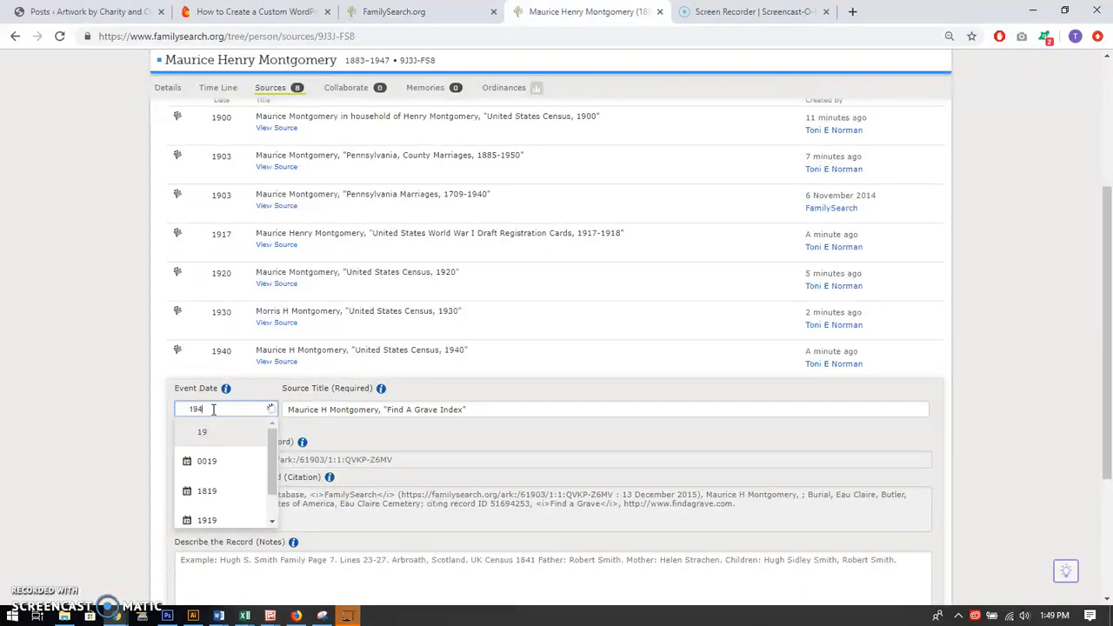
{"action": "type", "text": "7"}
{"action": "left_click", "coordinate": [200, 432]}
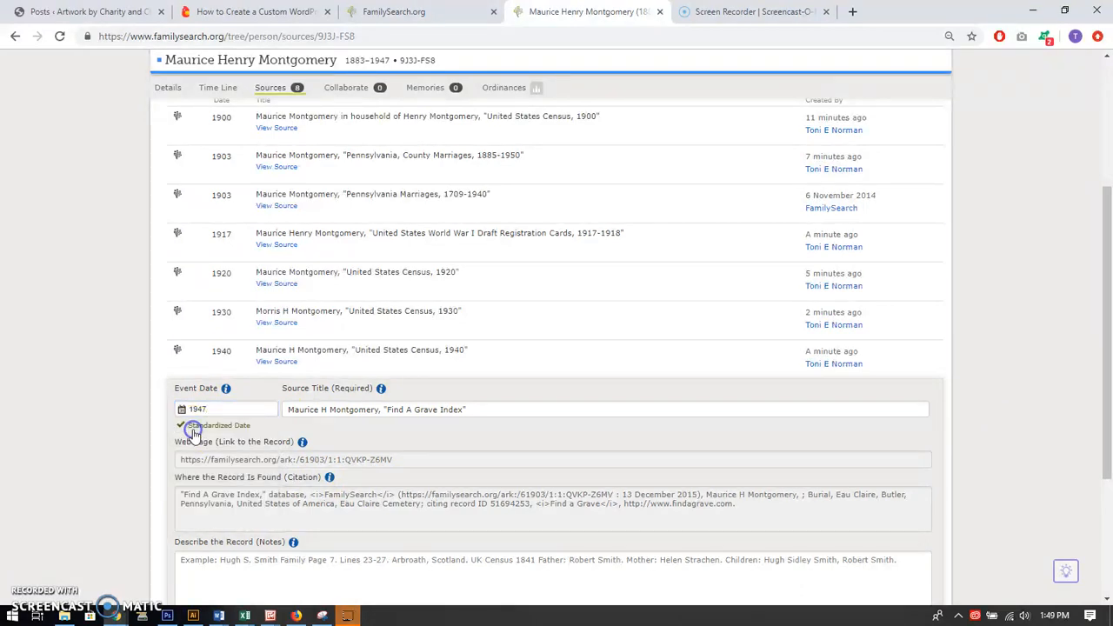
{"action": "scroll", "coordinate": [413, 452], "scroll_direction": "down", "scroll_amount": 2}
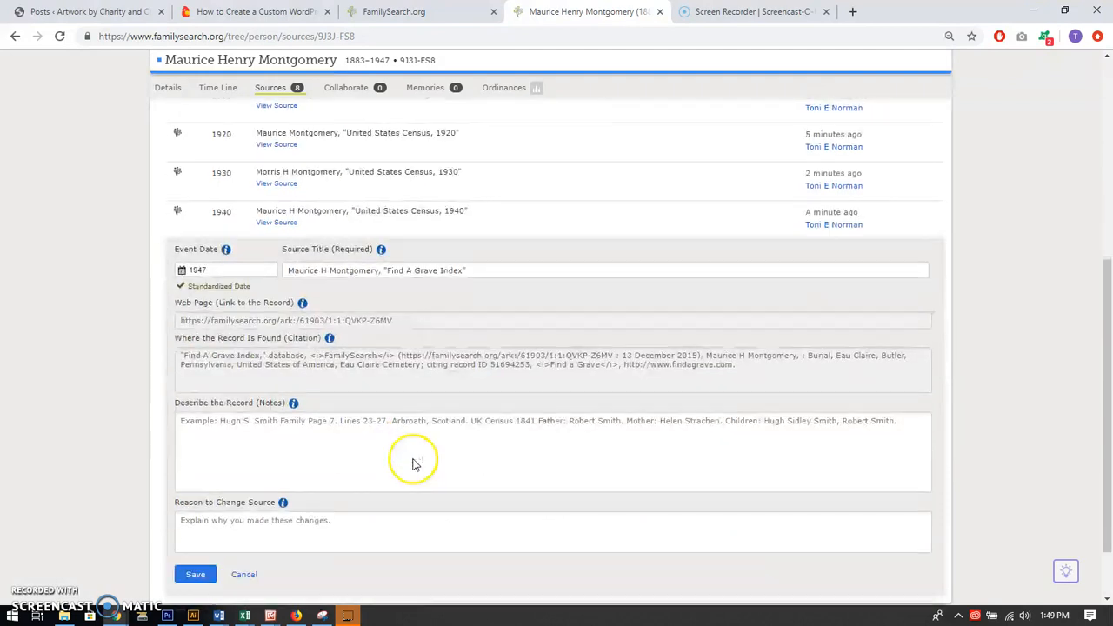
{"action": "left_click", "coordinate": [195, 575]}
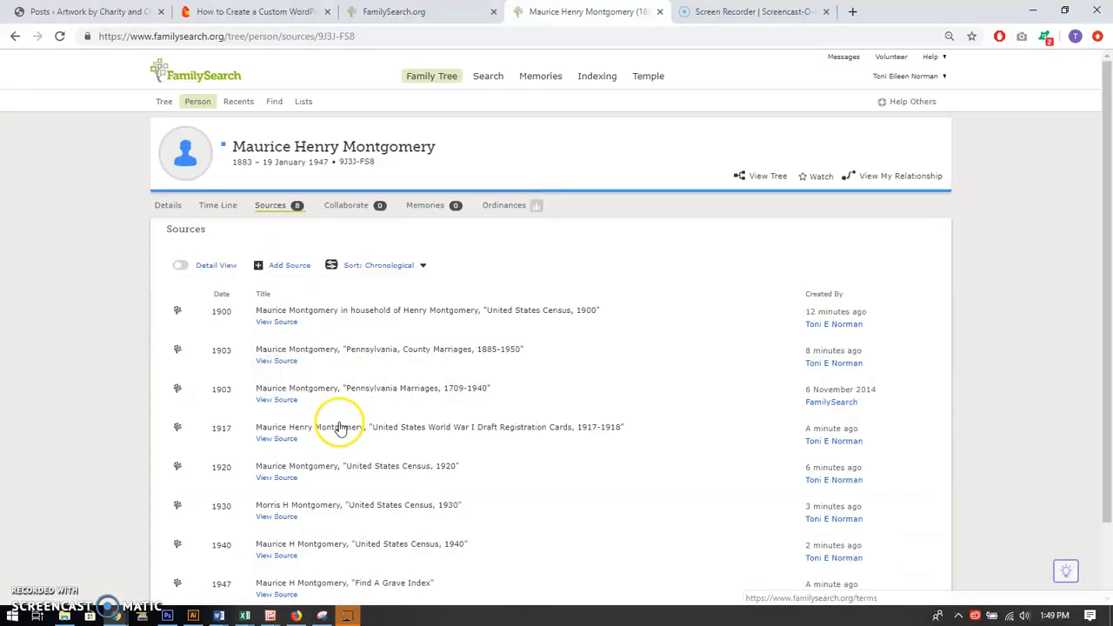
{"action": "scroll", "coordinate": [261, 521], "scroll_direction": "down", "scroll_amount": 2}
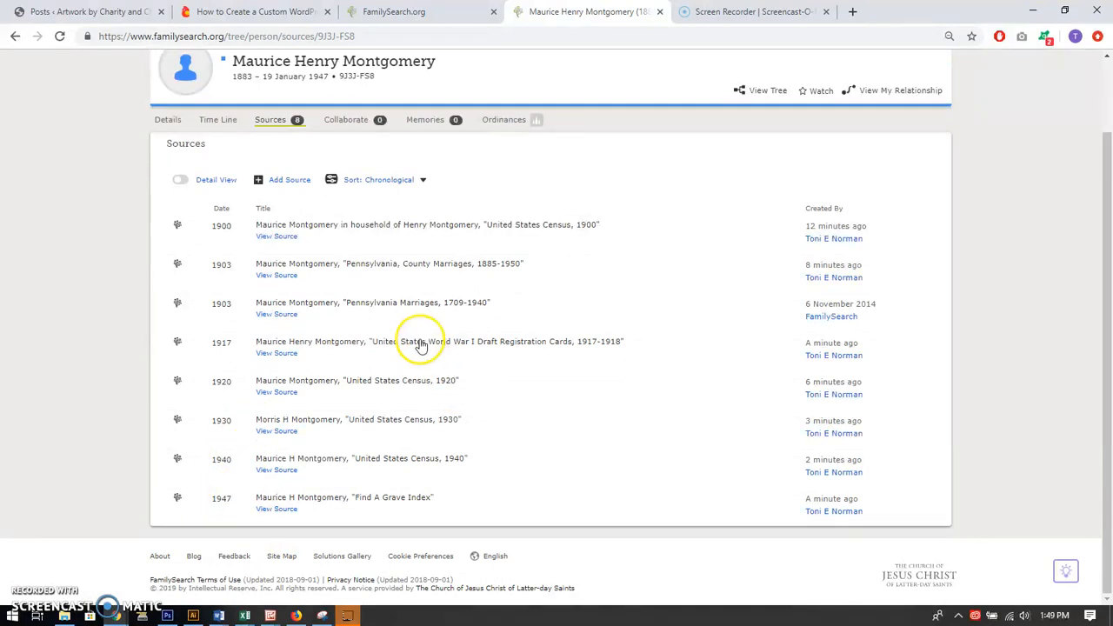
{"action": "scroll", "coordinate": [435, 417], "scroll_direction": "up", "scroll_amount": 2}
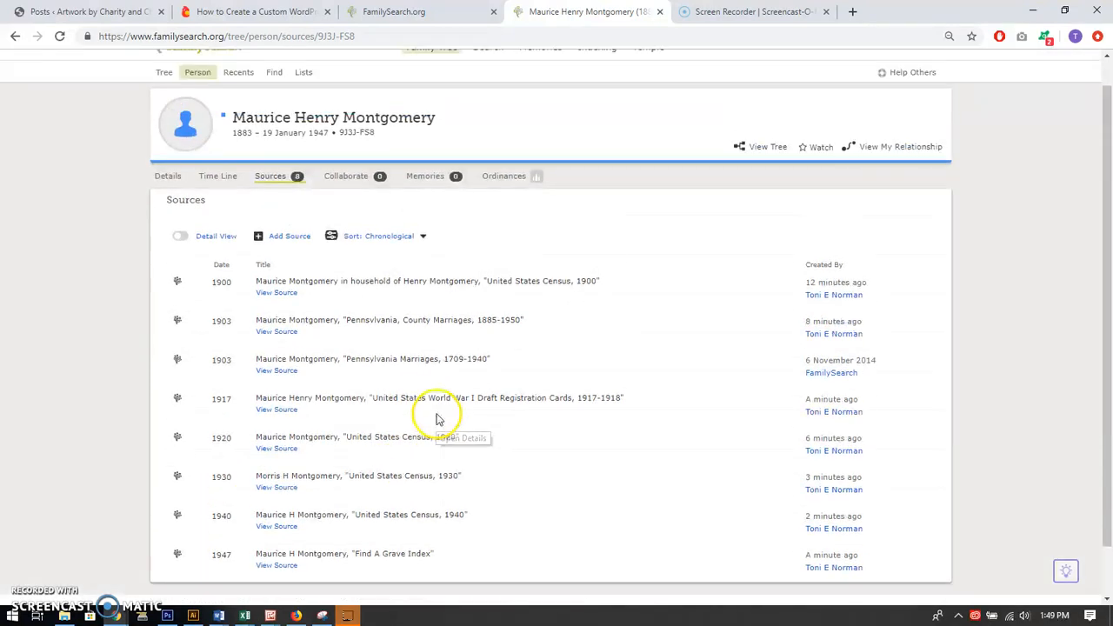
{"action": "scroll", "coordinate": [424, 479], "scroll_direction": "down", "scroll_amount": 2}
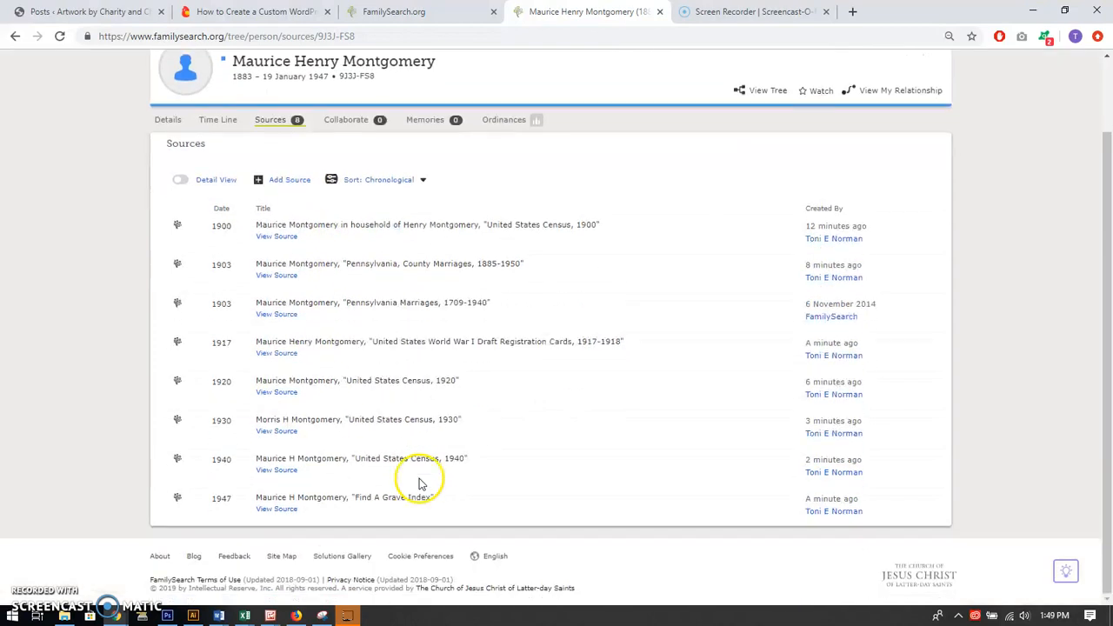